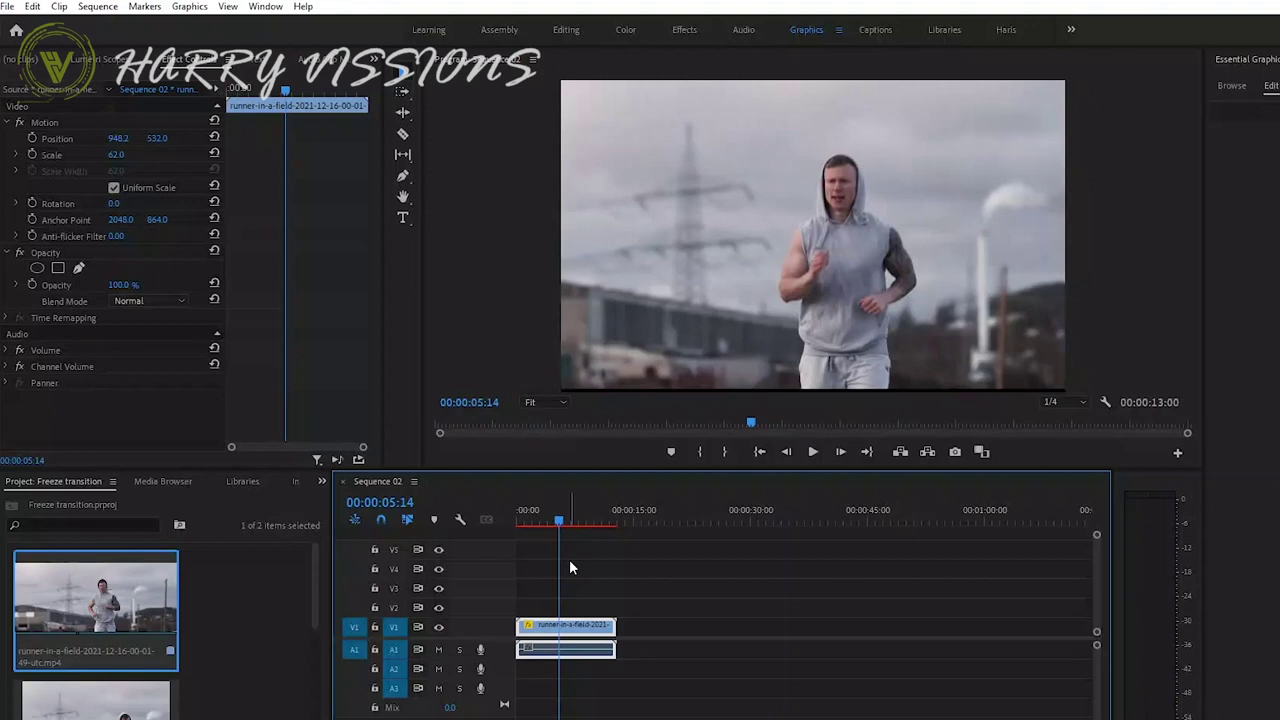
Cut the runner clip at the 00:00:05:14 playhead with Ctrl+K.
key("ctrl+k")
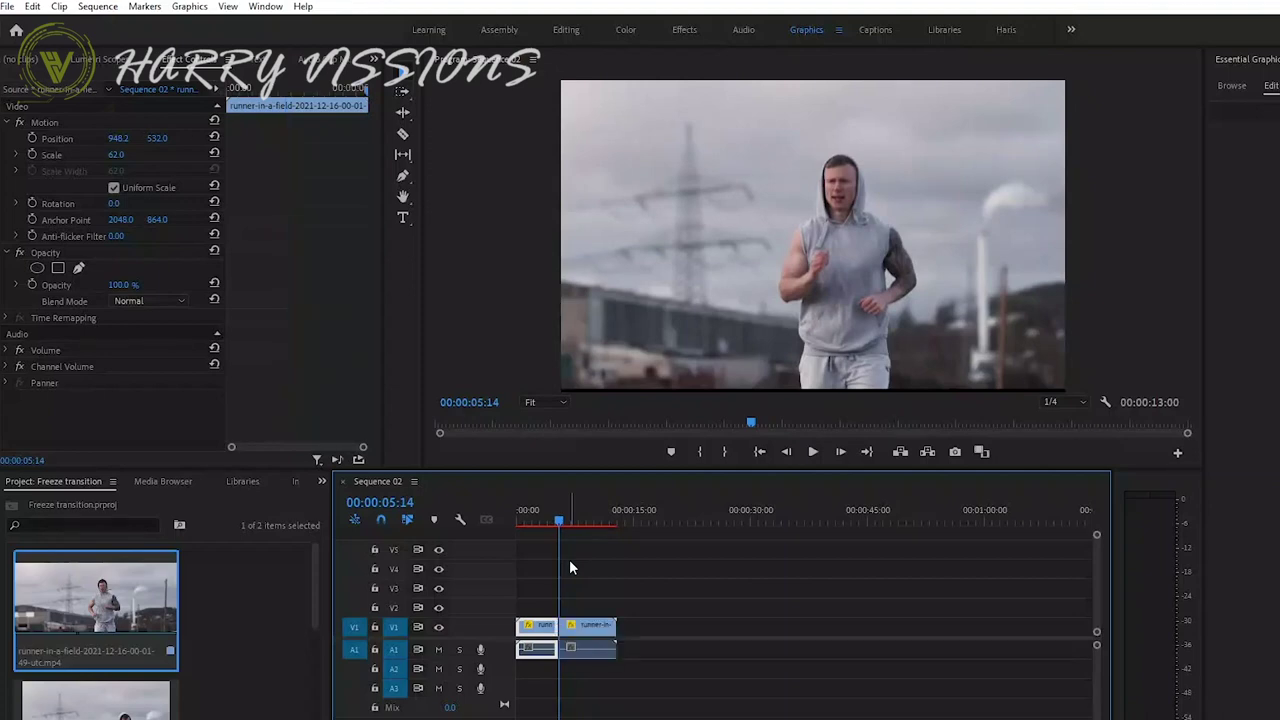
Apply Add Frame Hold to the second clip and Alt-drag a copy onto V2.
left_click(588, 628)
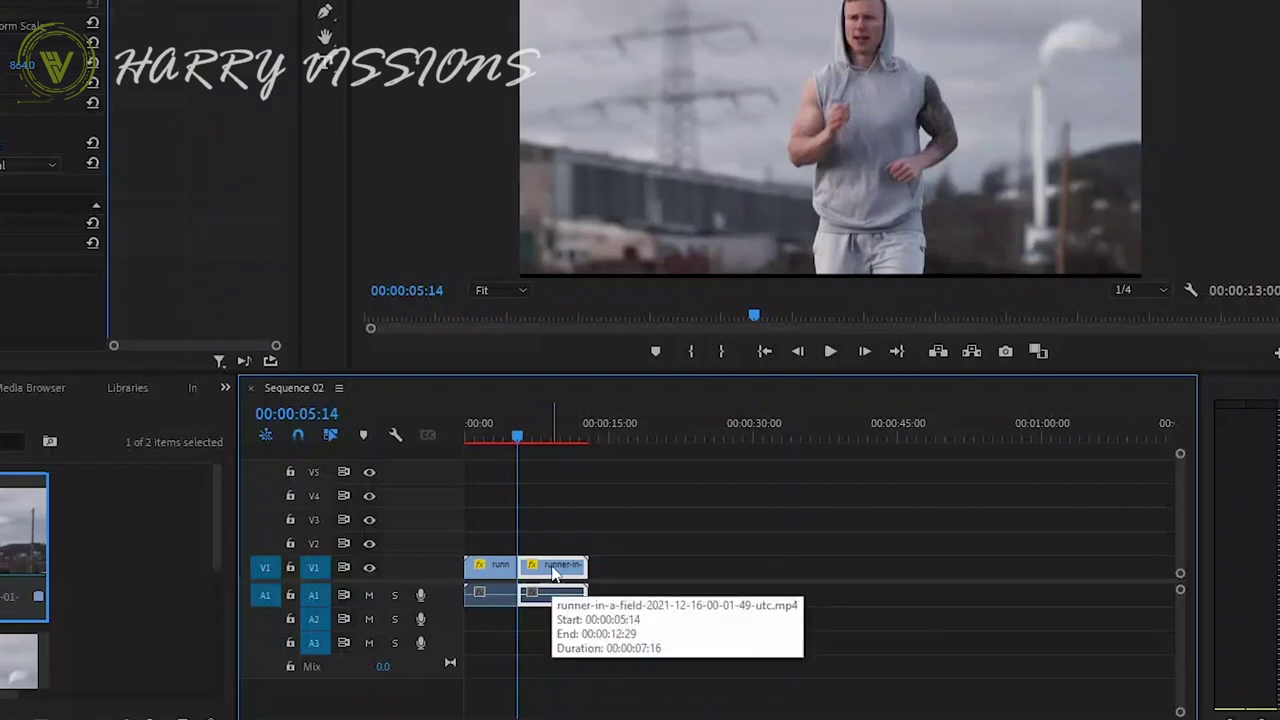
right_click(553, 572)
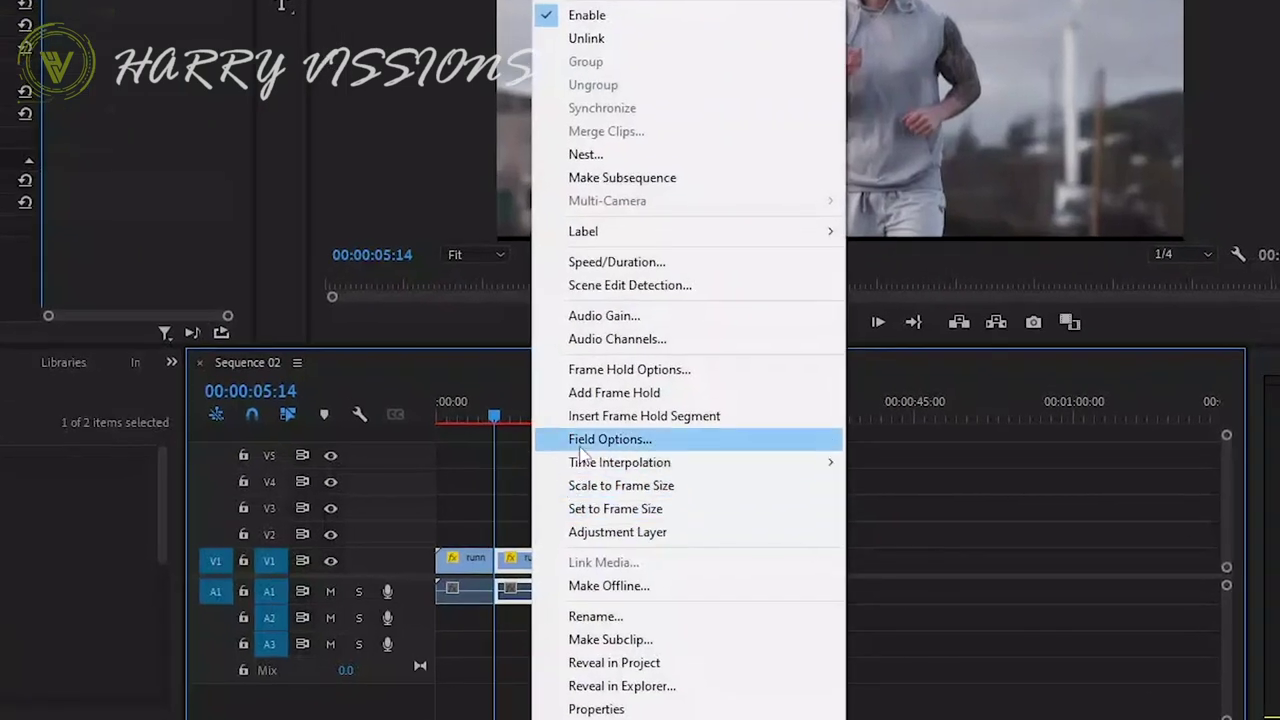
left_click(608, 392)
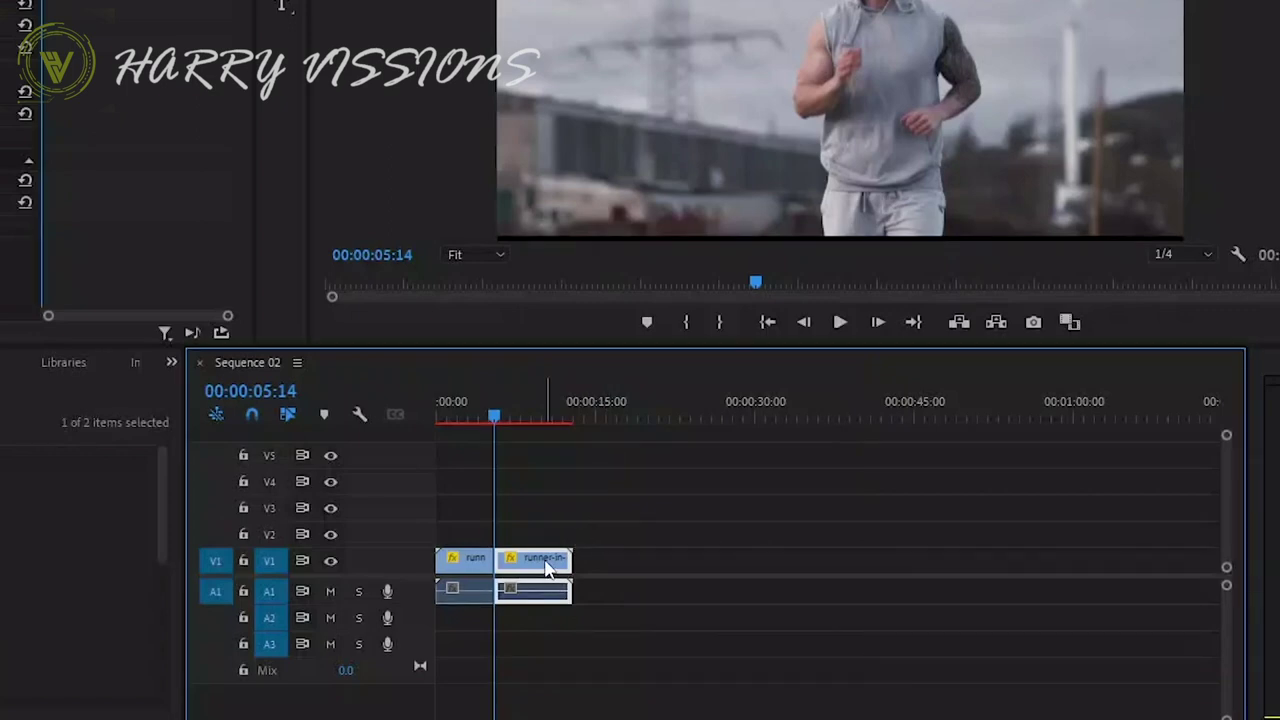
left_click_drag(546, 566, 548, 530)
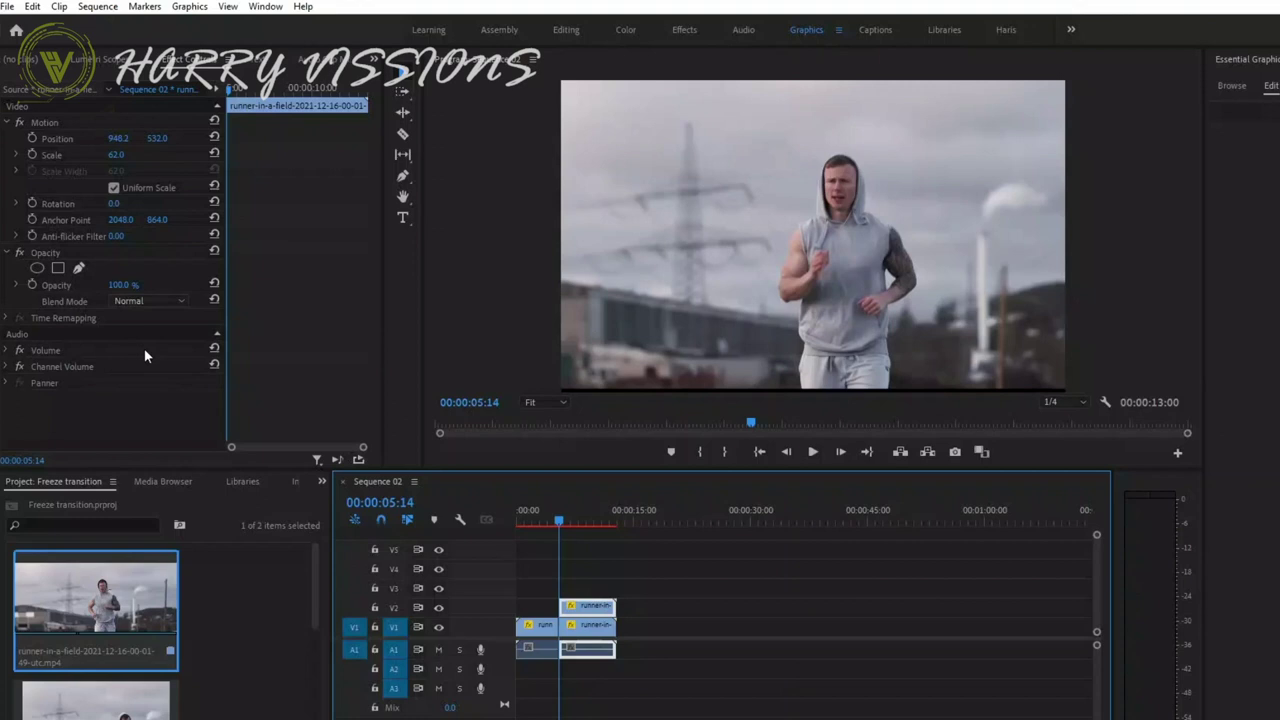
Start a pen mask under Opacity and magnify the preview to 200%.
left_click(80, 270)
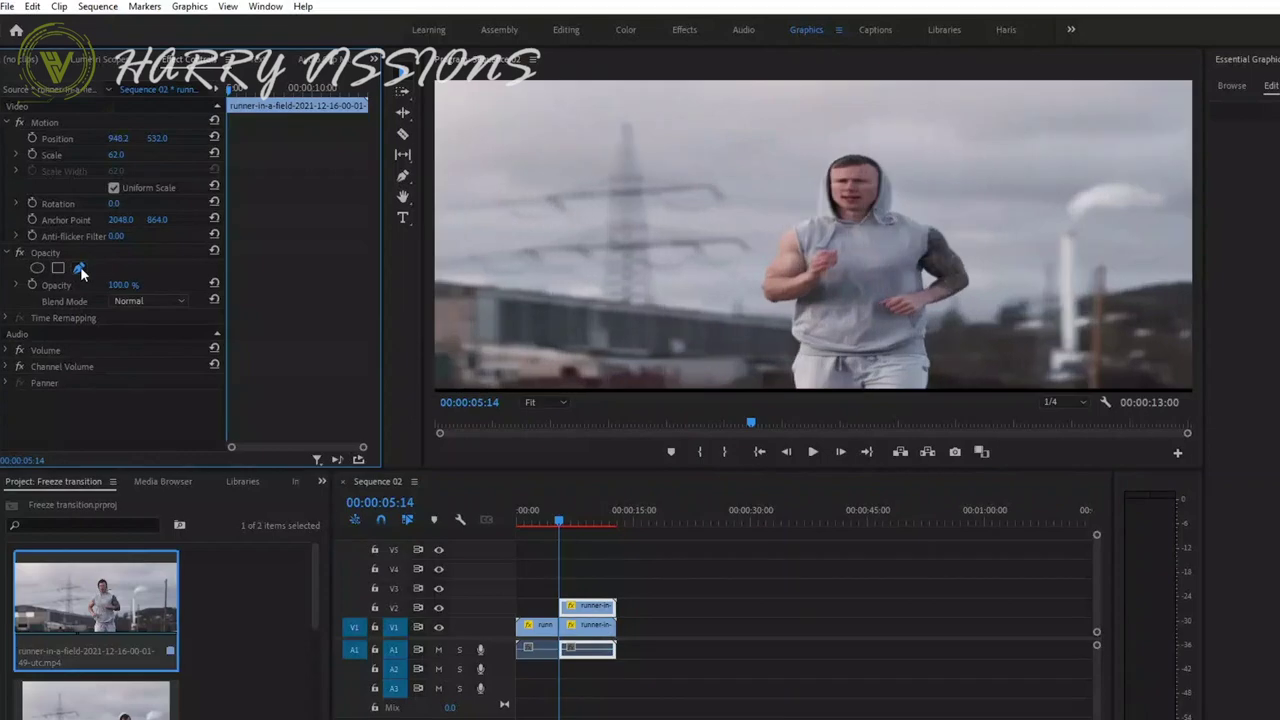
left_click(80, 270)
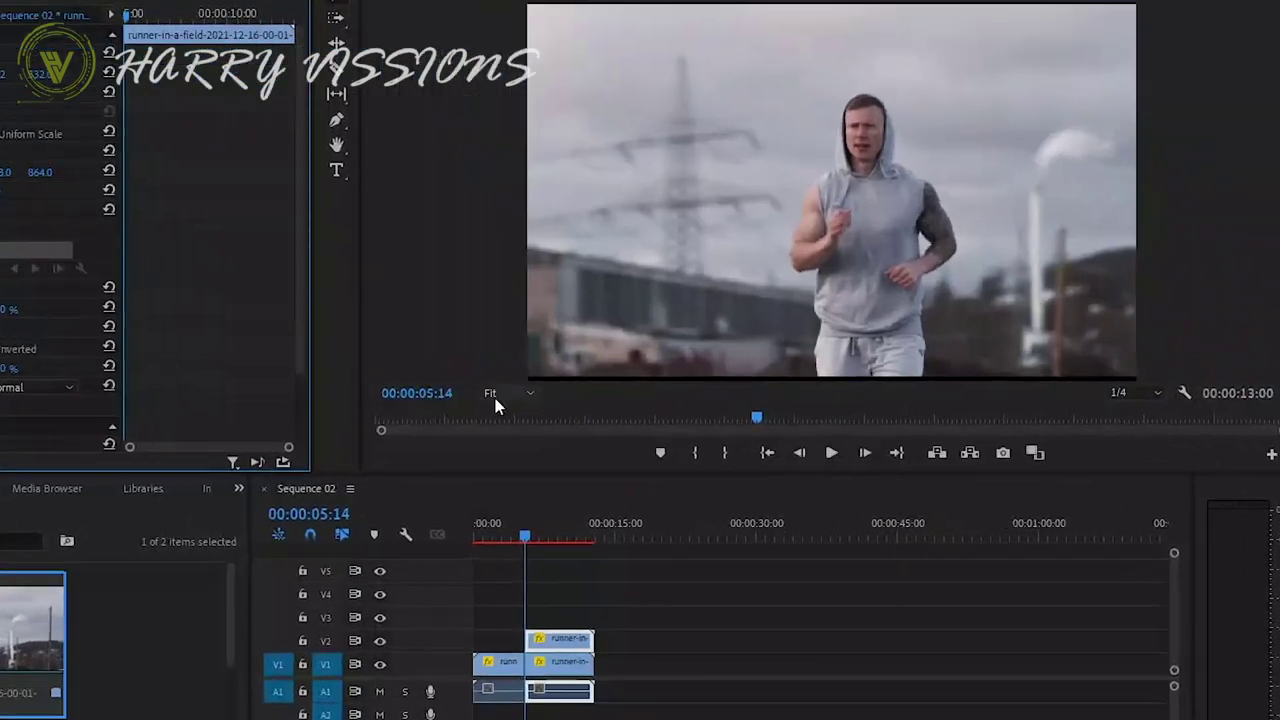
left_click(533, 402)
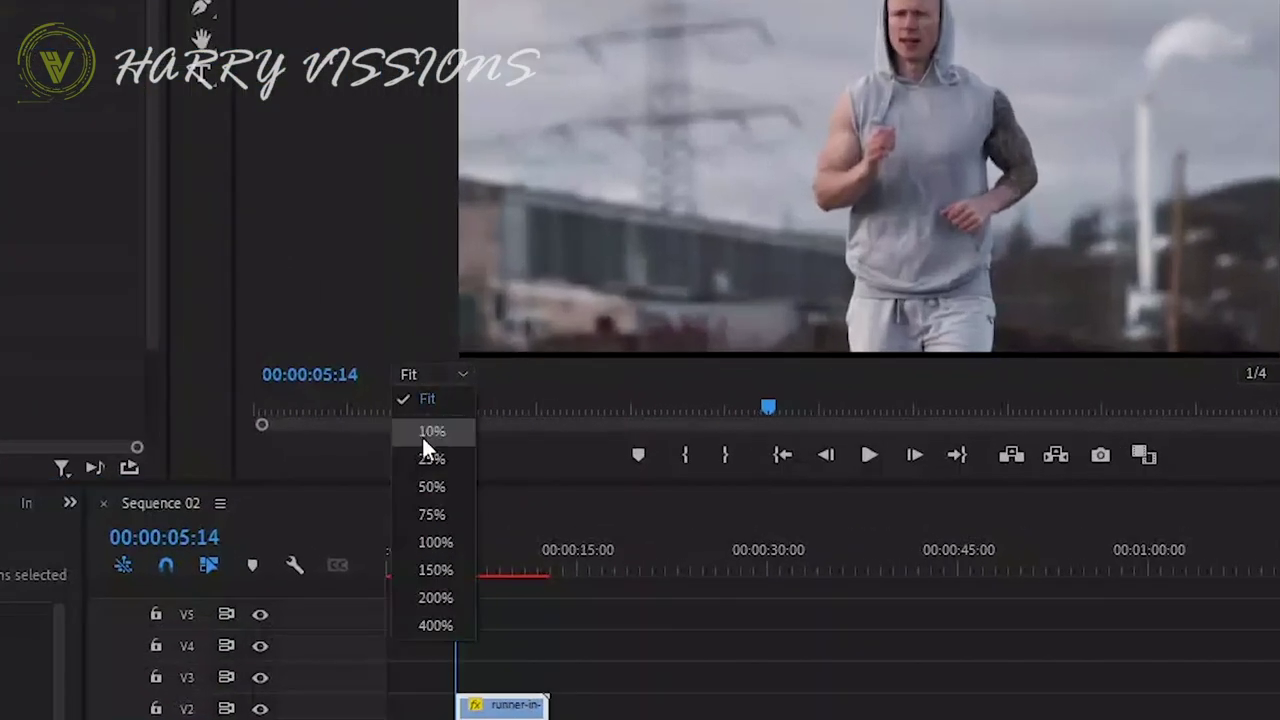
left_click(440, 594)
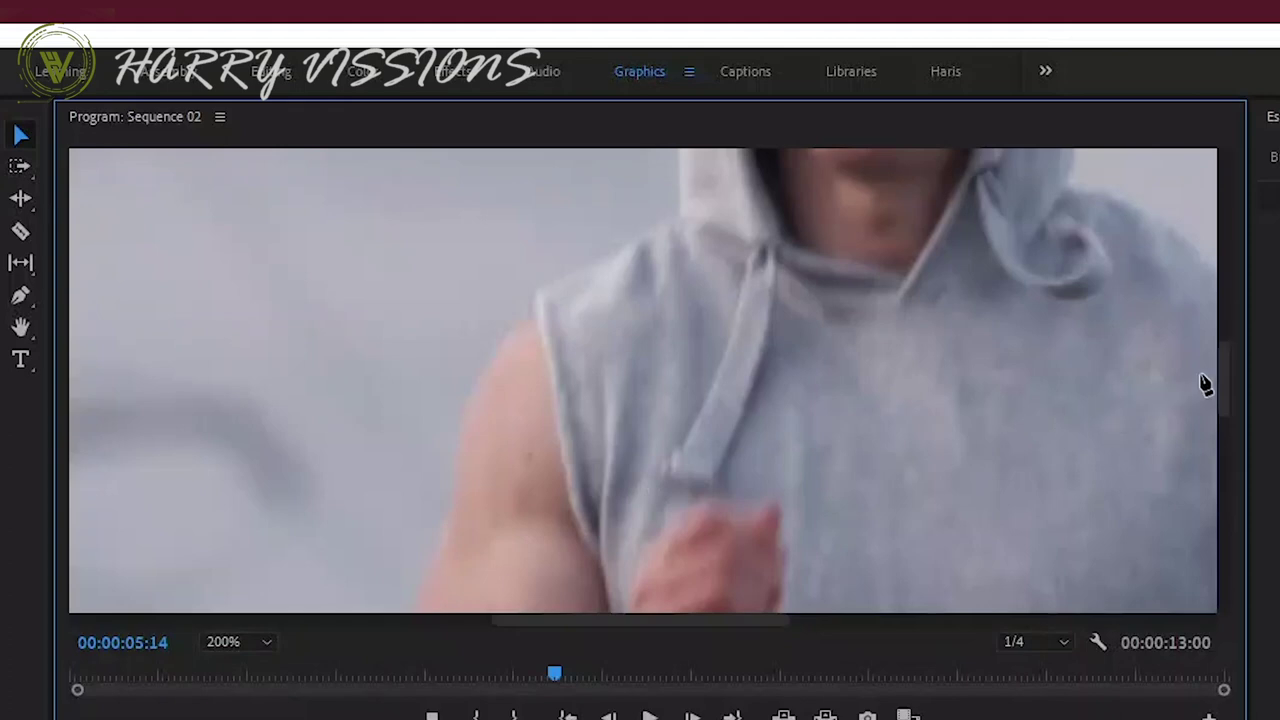
left_click_drag(1231, 377, 1230, 543)
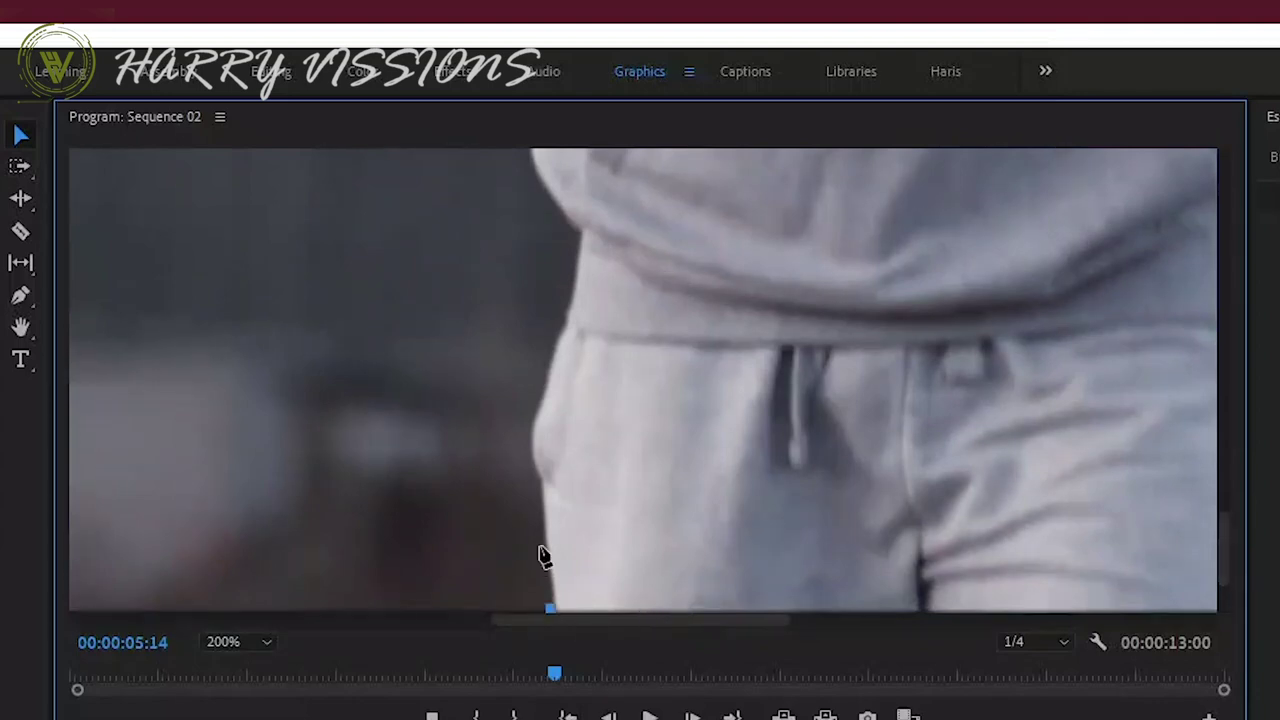
Place mask points from the runner's hip up the leg and along the arm.
left_click(539, 548)
left_click(537, 479)
left_click(521, 441)
left_click(537, 396)
left_click(560, 331)
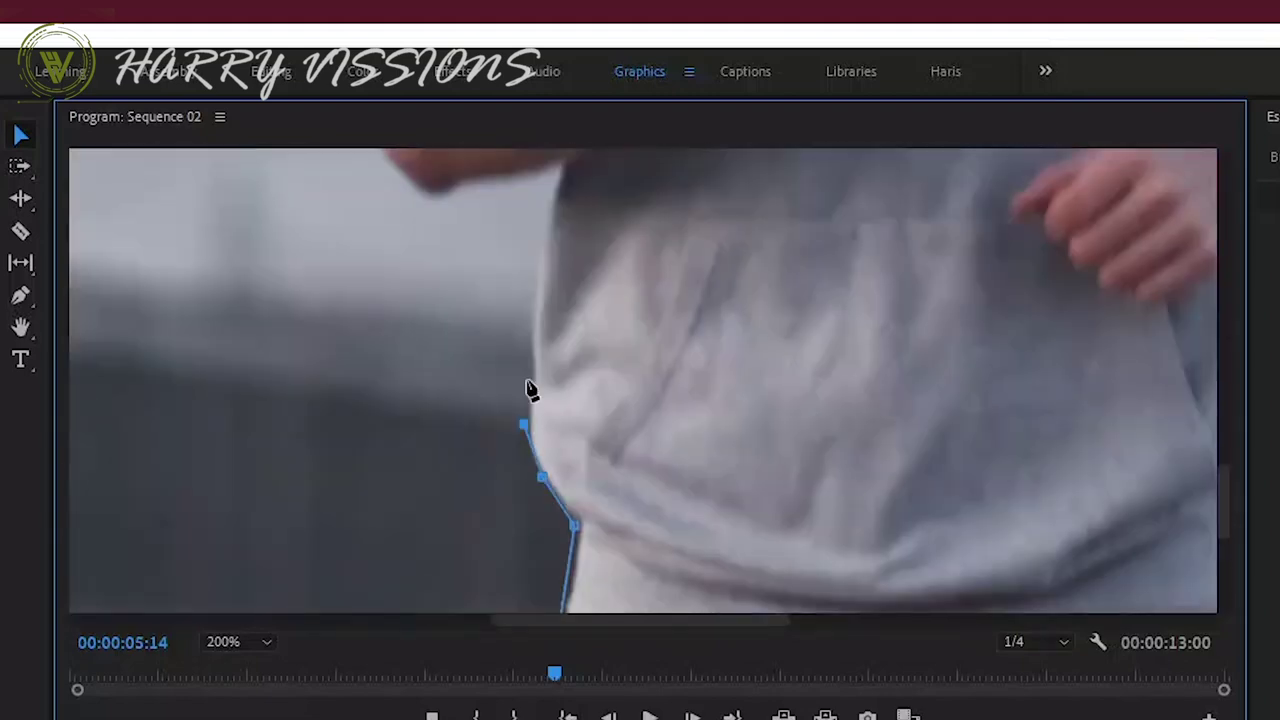
left_click(543, 251)
left_click(560, 171)
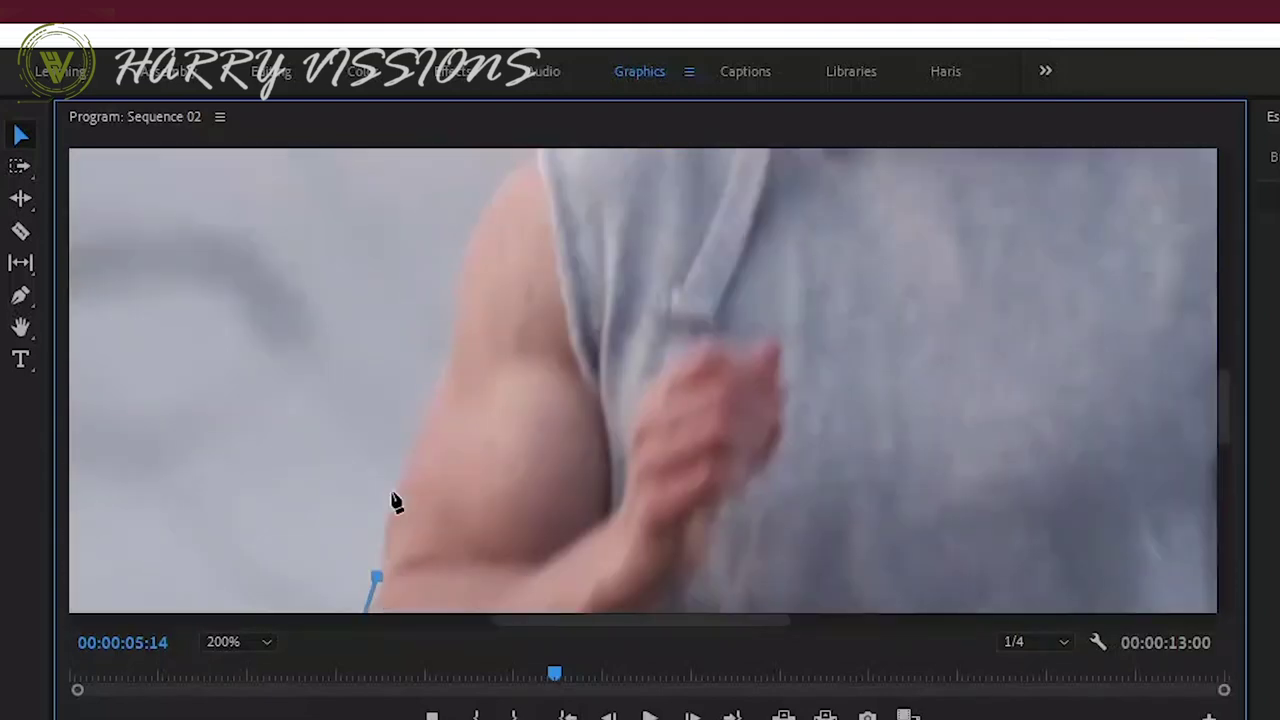
left_click(389, 491)
left_click(409, 431)
left_click(426, 366)
left_click(446, 289)
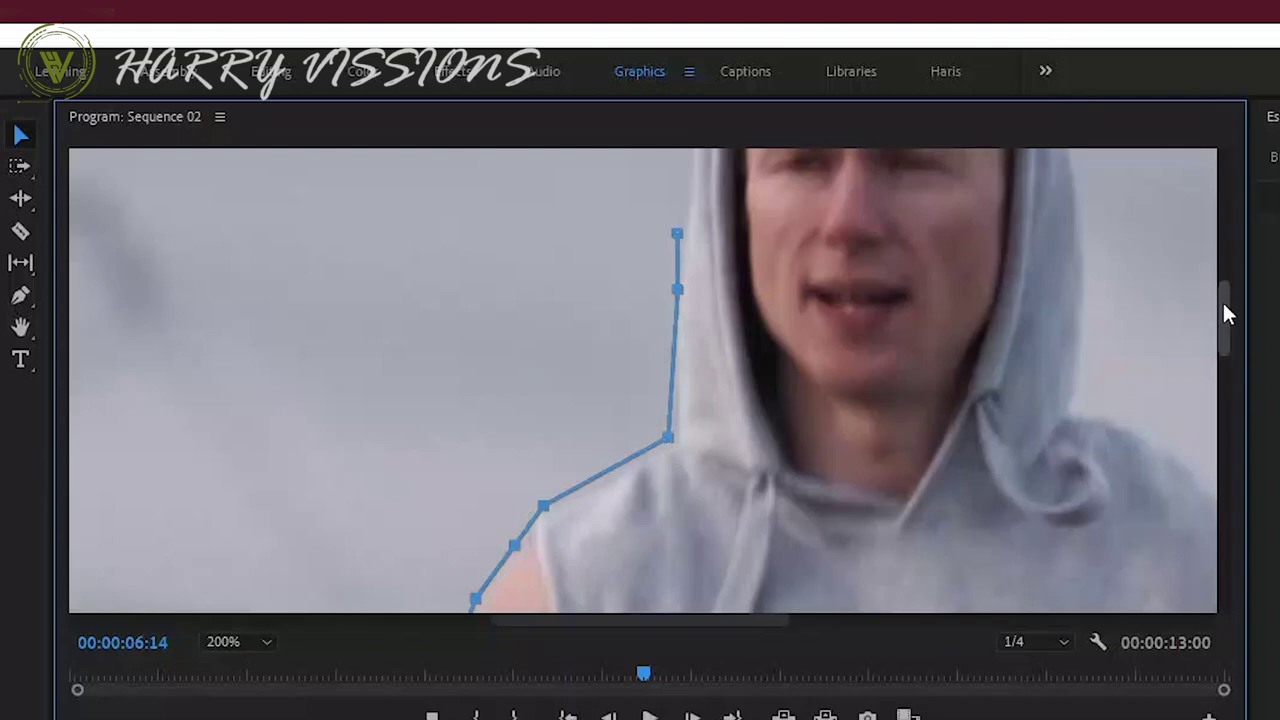
Continue the mask around the top of the hood and down to the pants.
left_click_drag(1228, 315, 1228, 250)
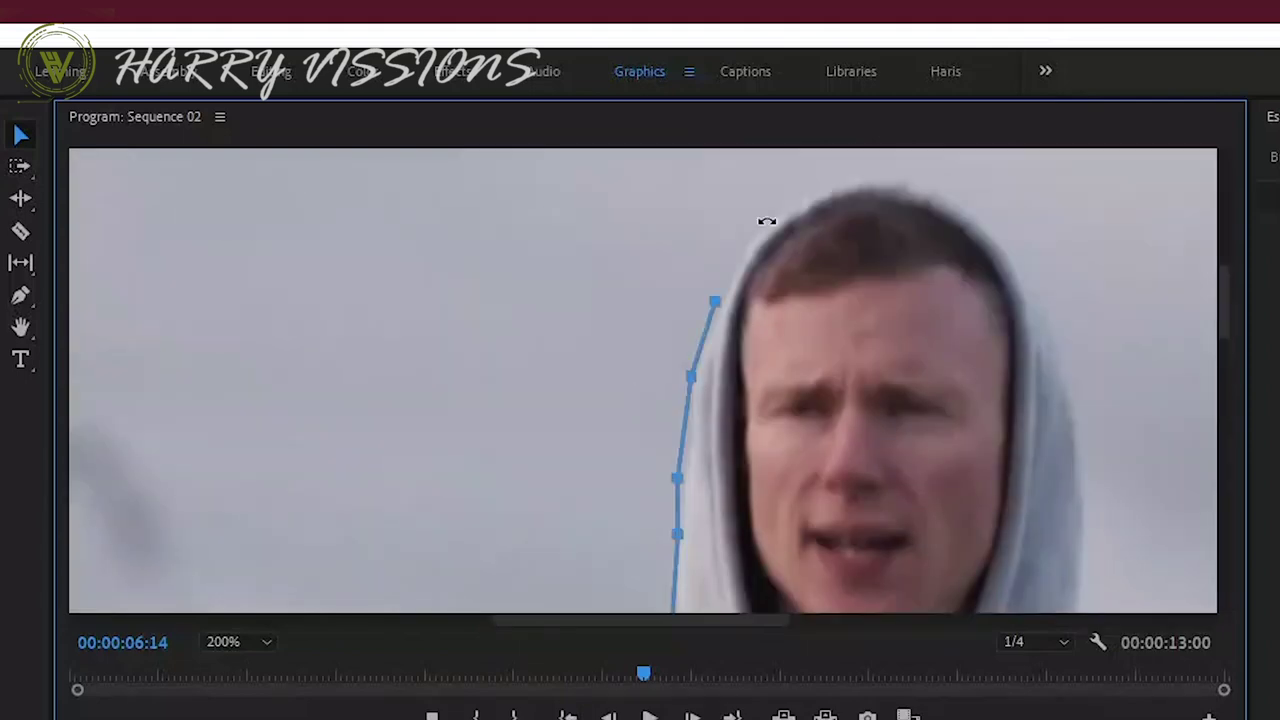
left_click(766, 220)
left_click(829, 174)
left_click(929, 183)
left_click(1017, 251)
left_click(1060, 334)
left_click_drag(1223, 323, 1223, 395)
left_click_drag(682, 621, 815, 636)
left_click_drag(1220, 417, 1223, 515)
scroll(780, 557, "down", 6)
left_click(757, 525)
scroll(637, 527, "left", 3)
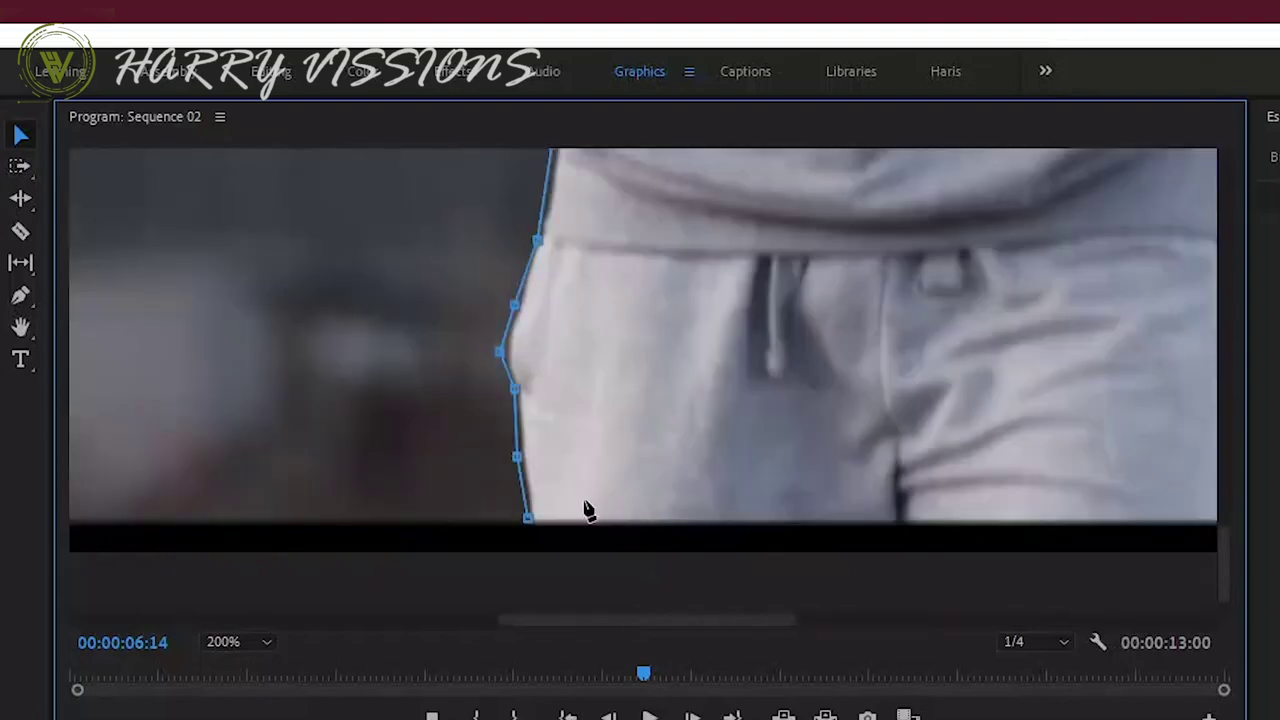
Draw a closed Mask (2) around the gap between the runner's arm and torso.
left_click_drag(1228, 600, 1228, 512)
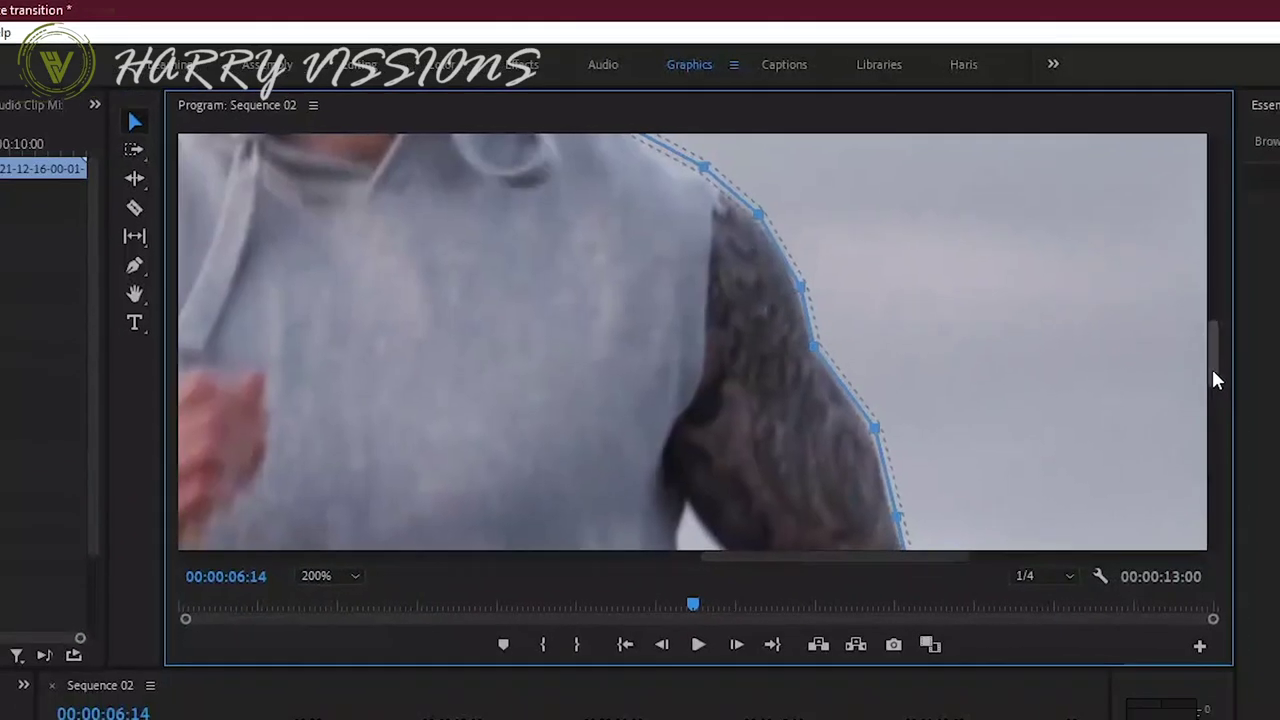
left_click_drag(1219, 425, 1228, 474)
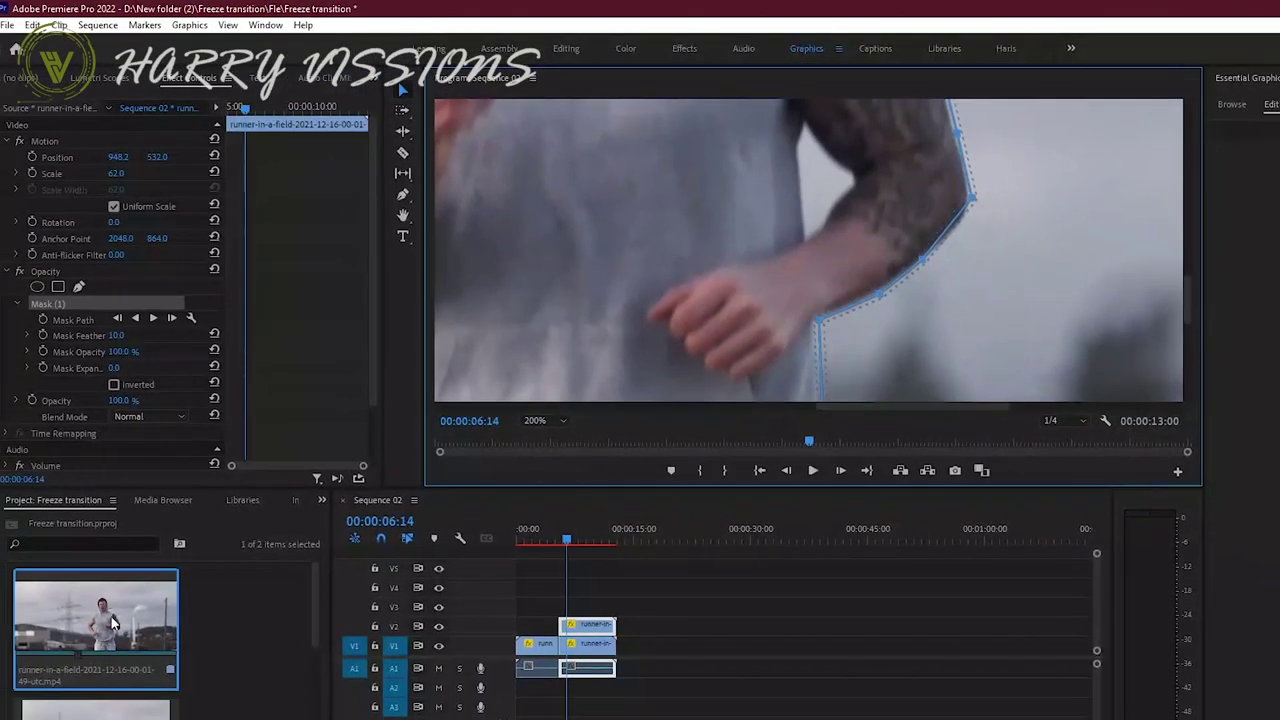
left_click(79, 287)
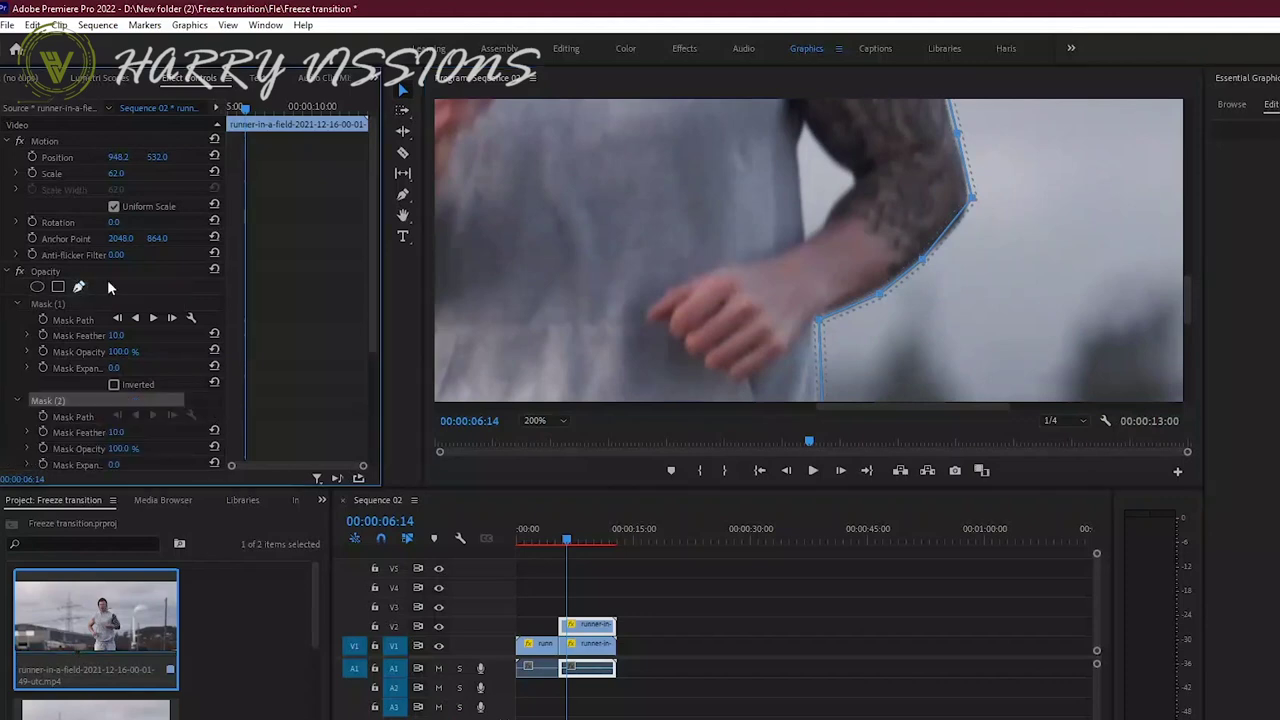
left_click(805, 128)
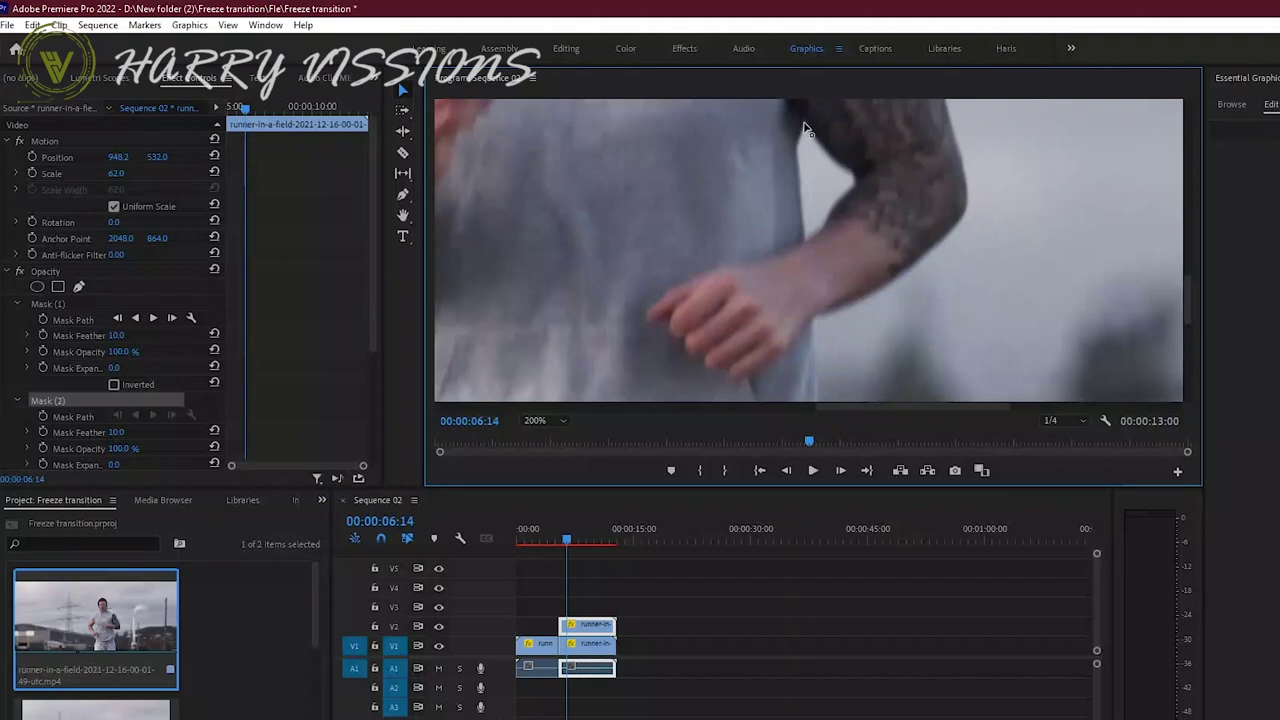
left_click(804, 124)
left_click_drag(806, 236, 825, 205)
left_click(851, 182)
left_click(804, 125)
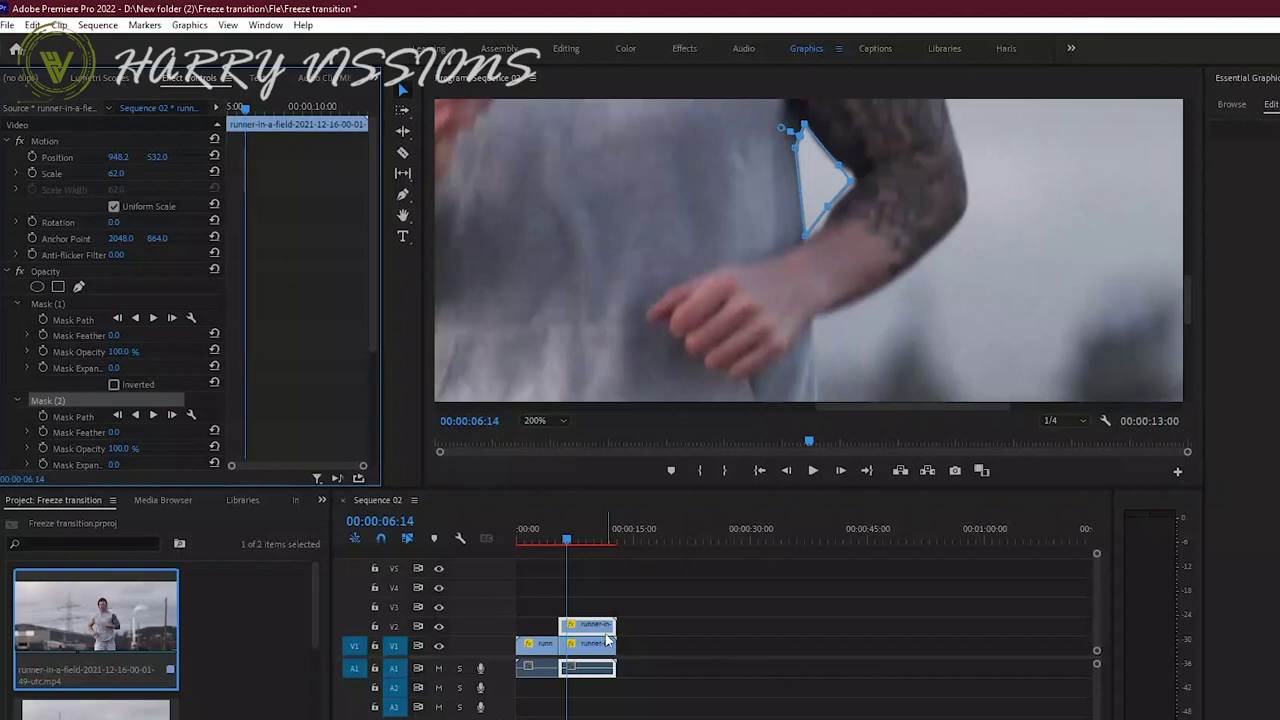
Fit the preview and keyframe Scale to 86 and Position X to 1029.2 between 05:14 and 12:18.
left_click(536, 422)
left_click(538, 441)
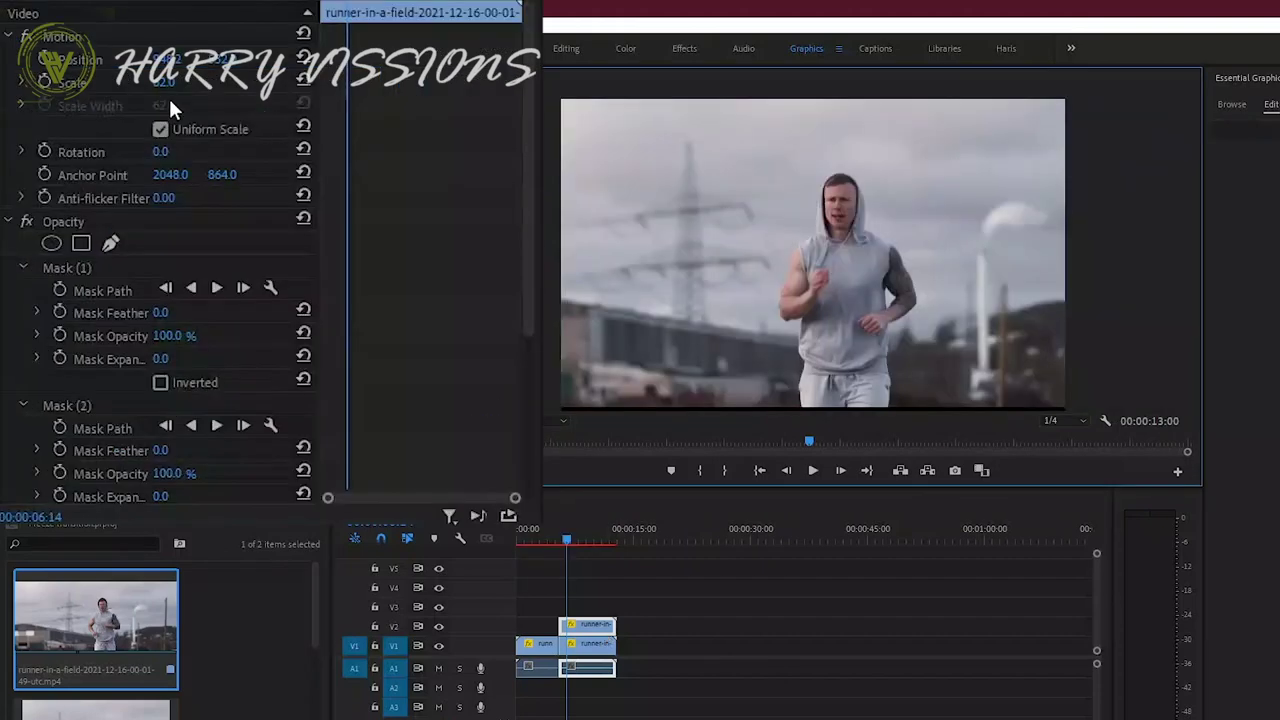
left_click_drag(350, 2, 321, 2)
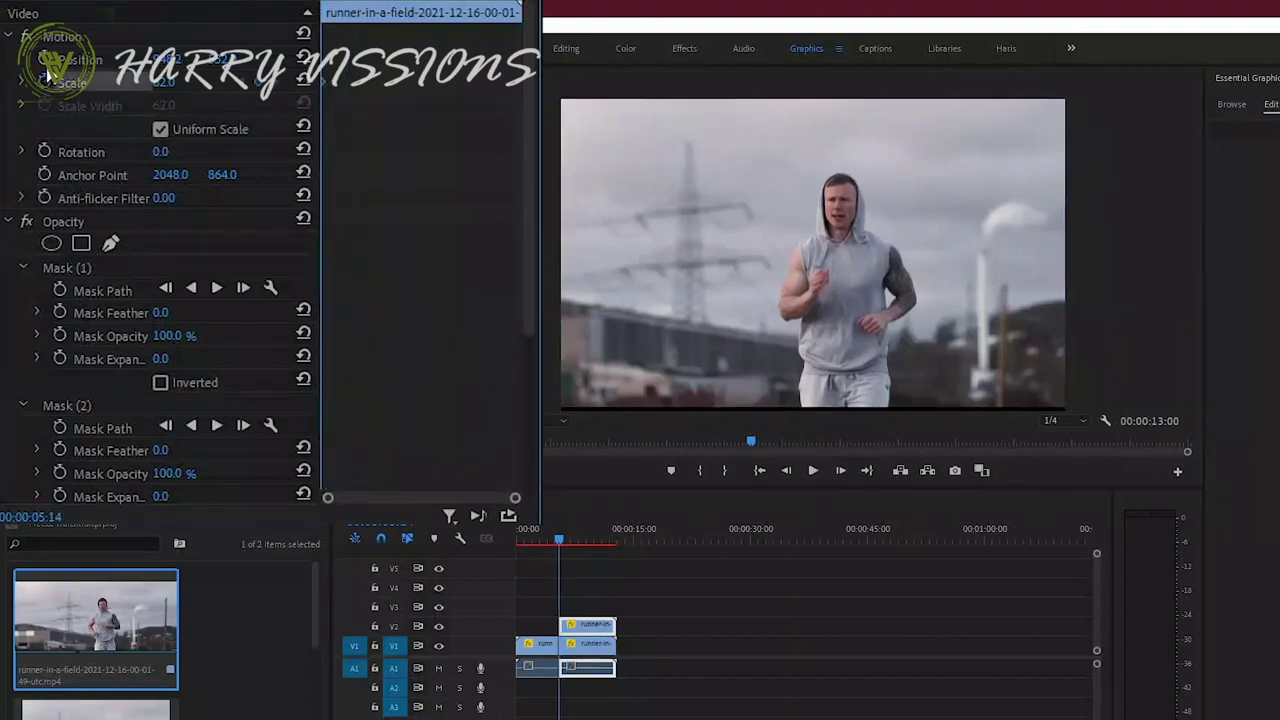
left_click(518, 2)
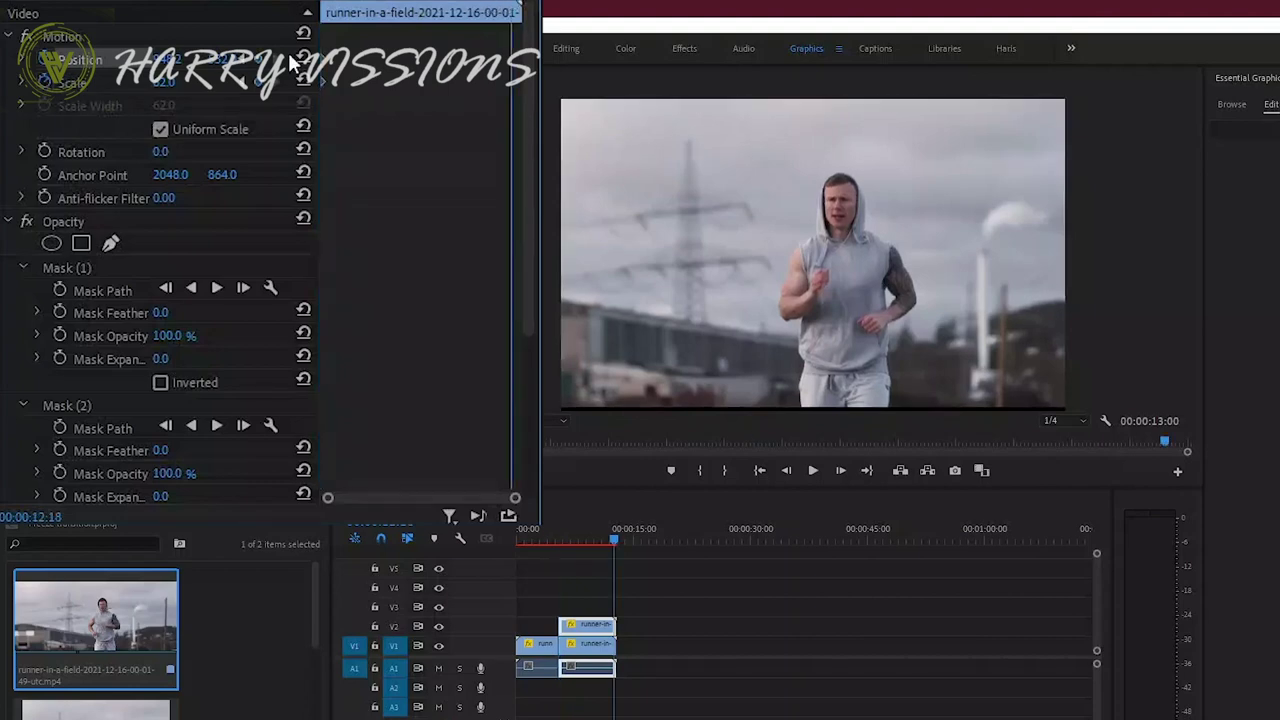
left_click_drag(167, 84, 199, 58)
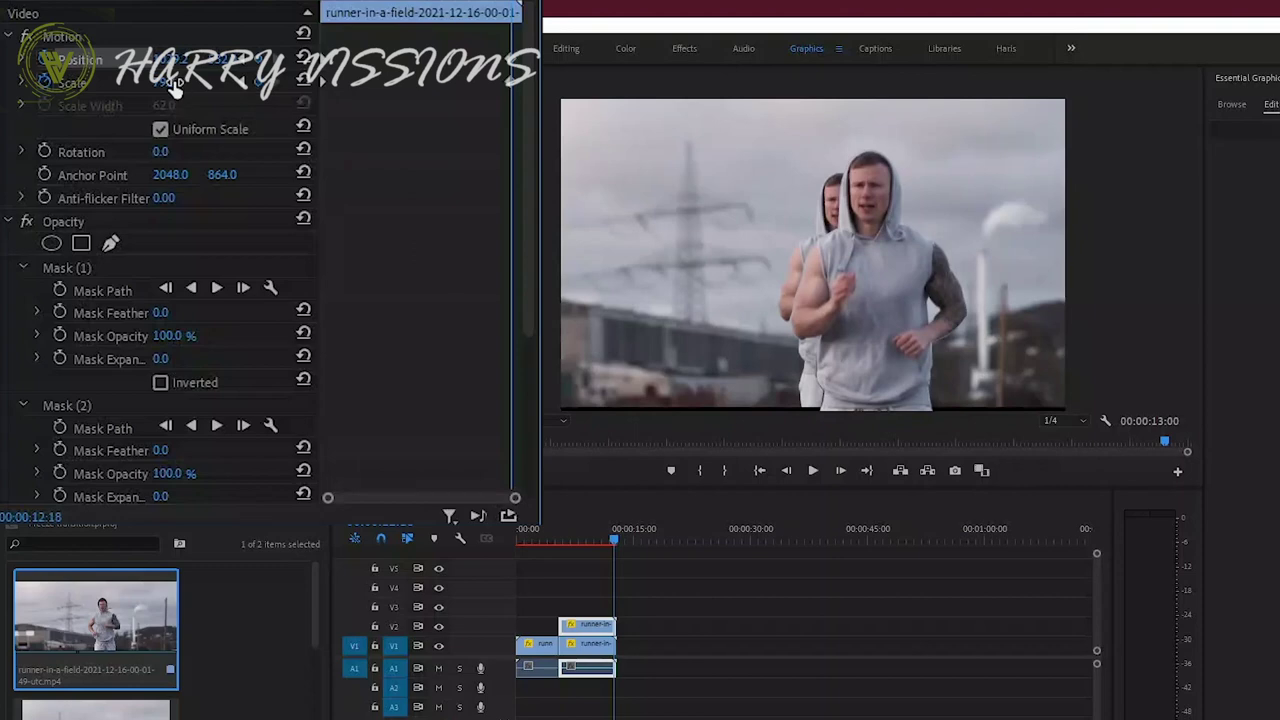
left_click_drag(172, 84, 180, 84)
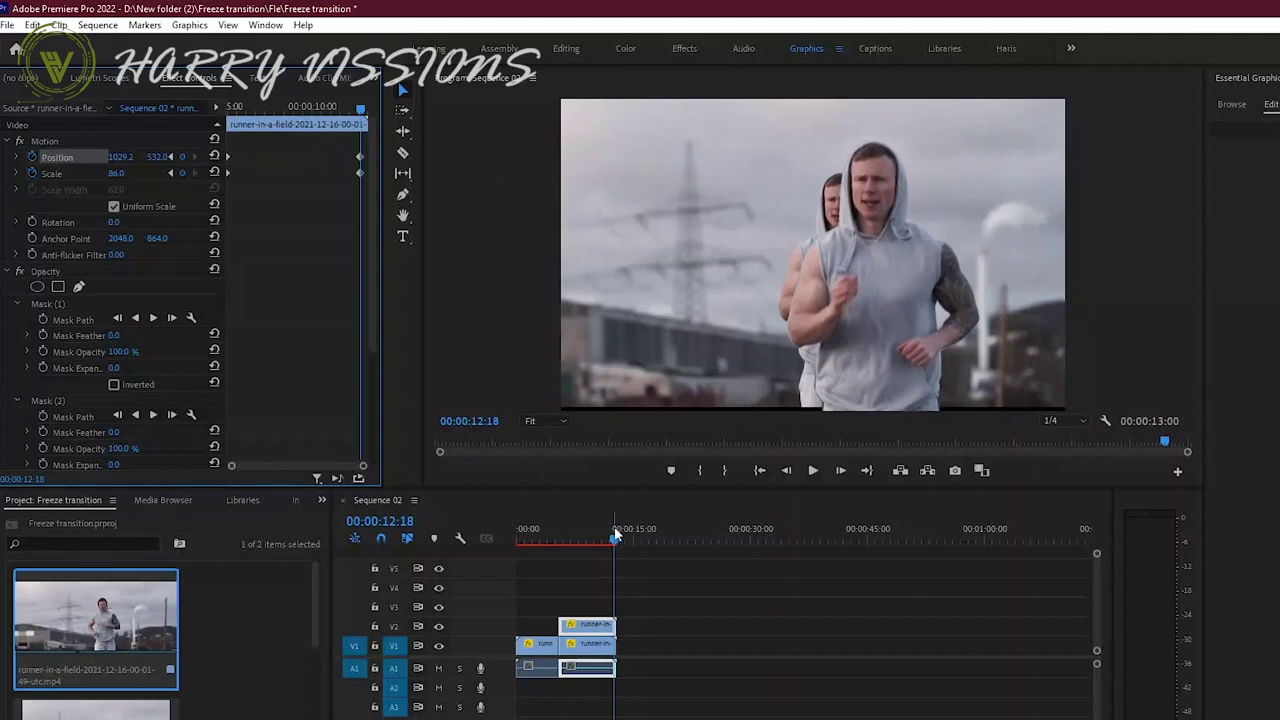
left_click_drag(618, 543, 568, 543)
Add Gaussian Blur to the V1 clip with Blurriness 100 and Repeat Edge Pixels on.
left_click(598, 648)
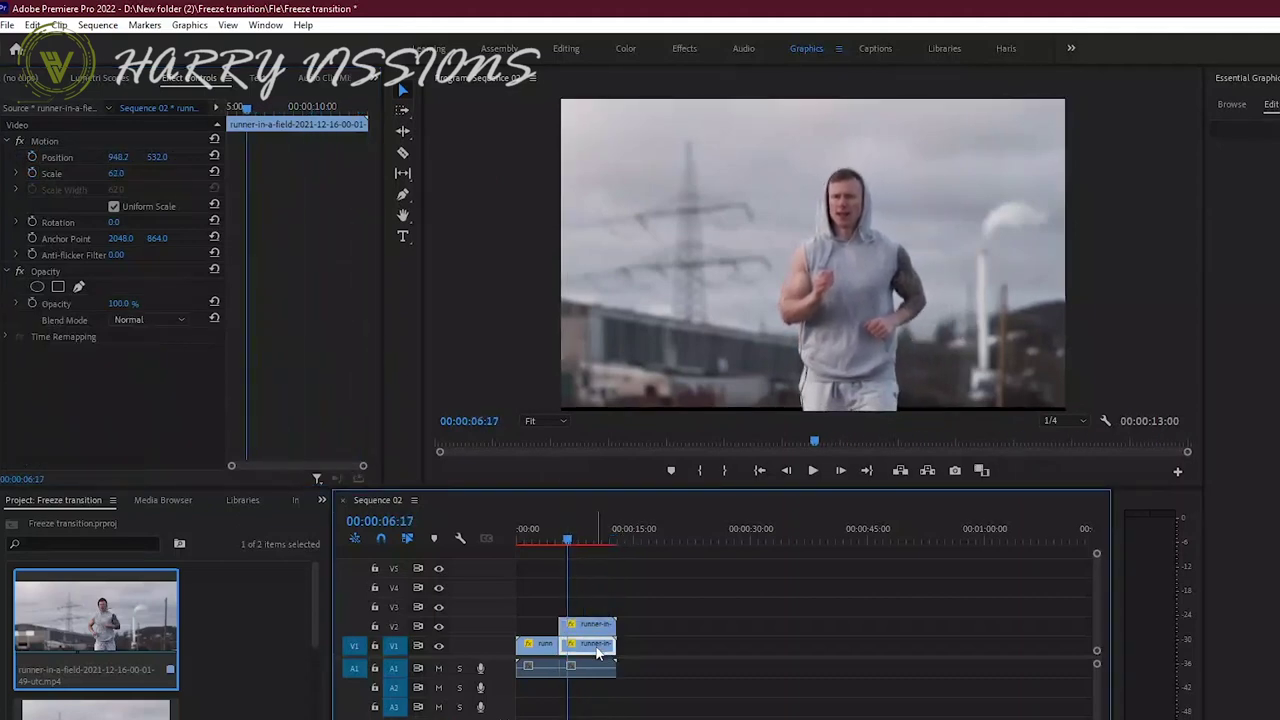
left_click(320, 501)
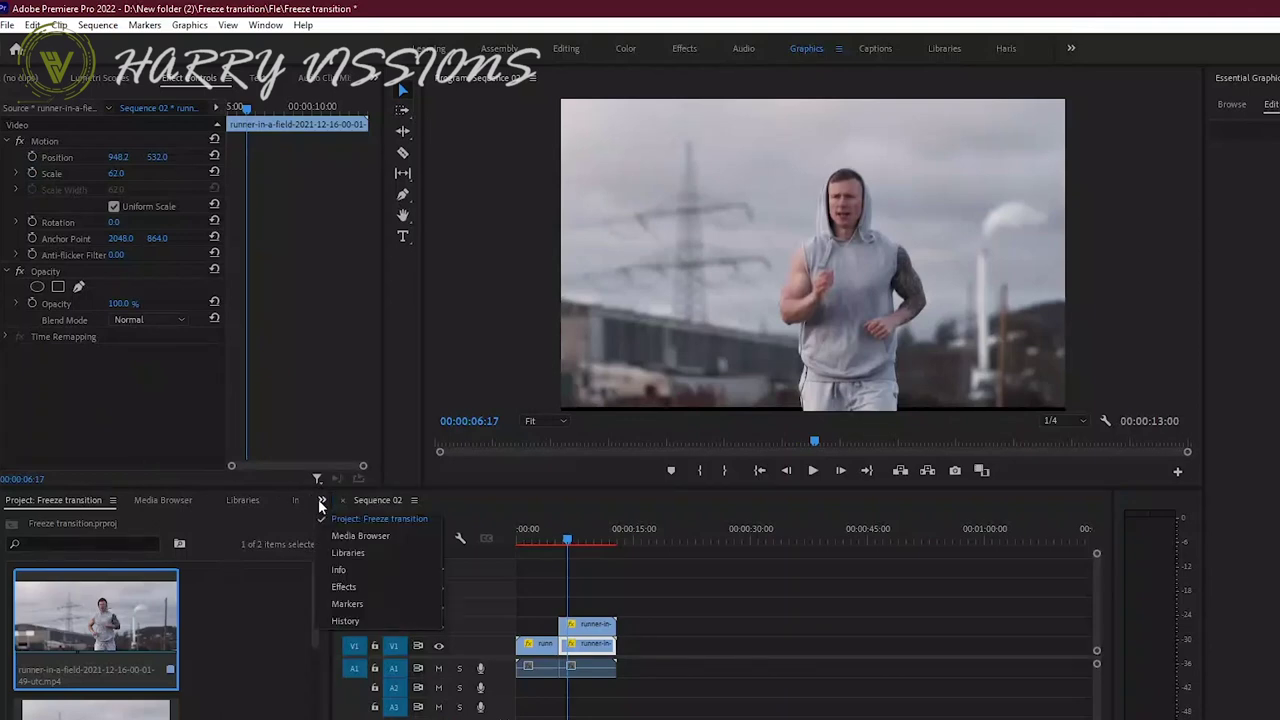
left_click(340, 587)
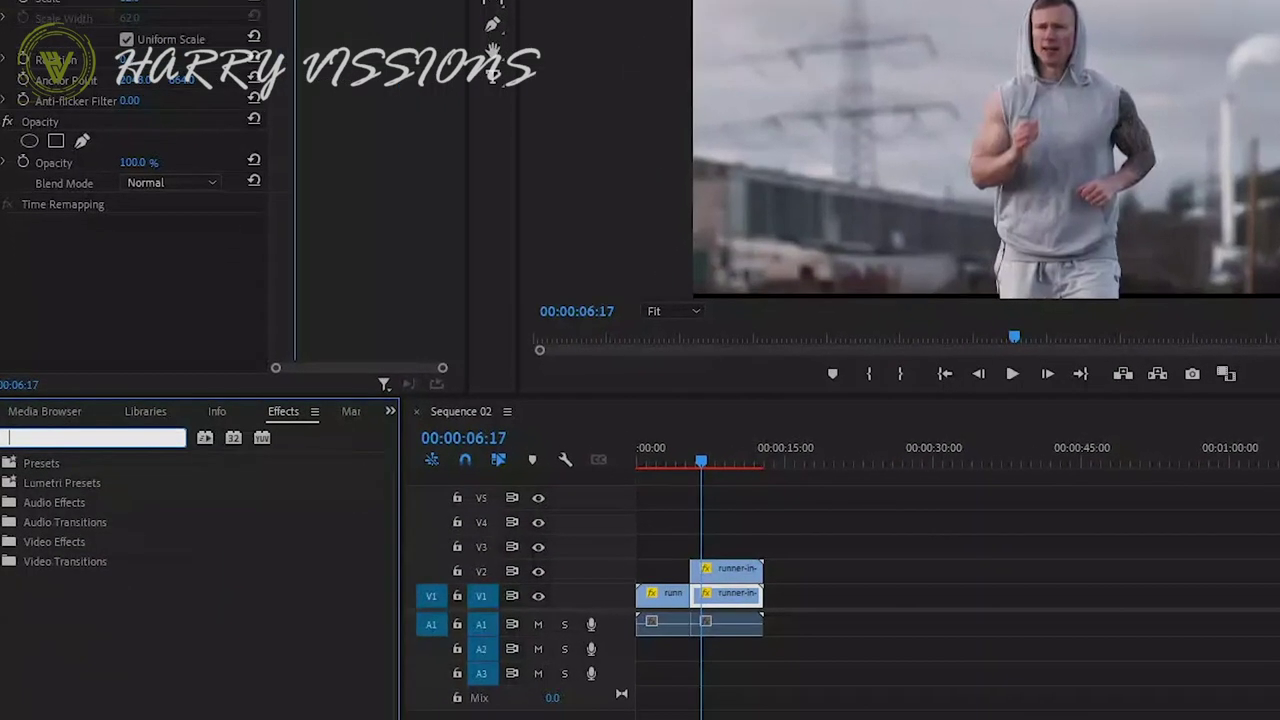
type("gauss")
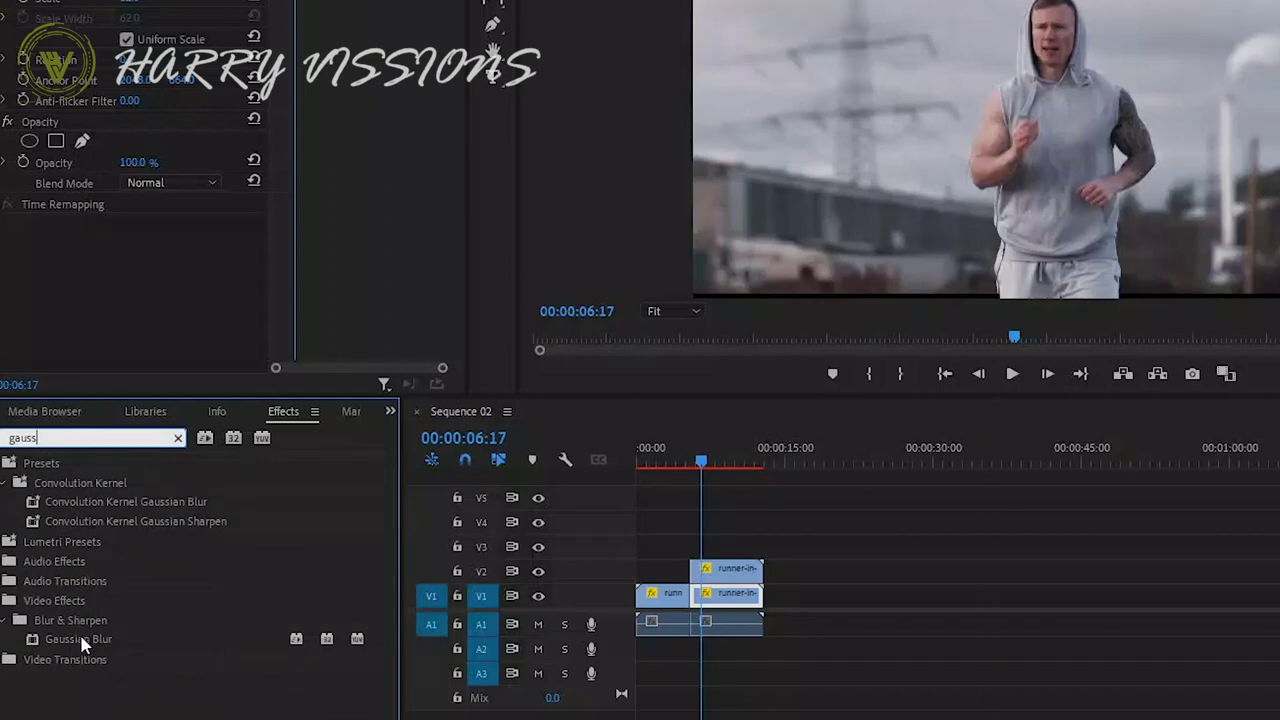
left_click_drag(80, 636, 705, 596)
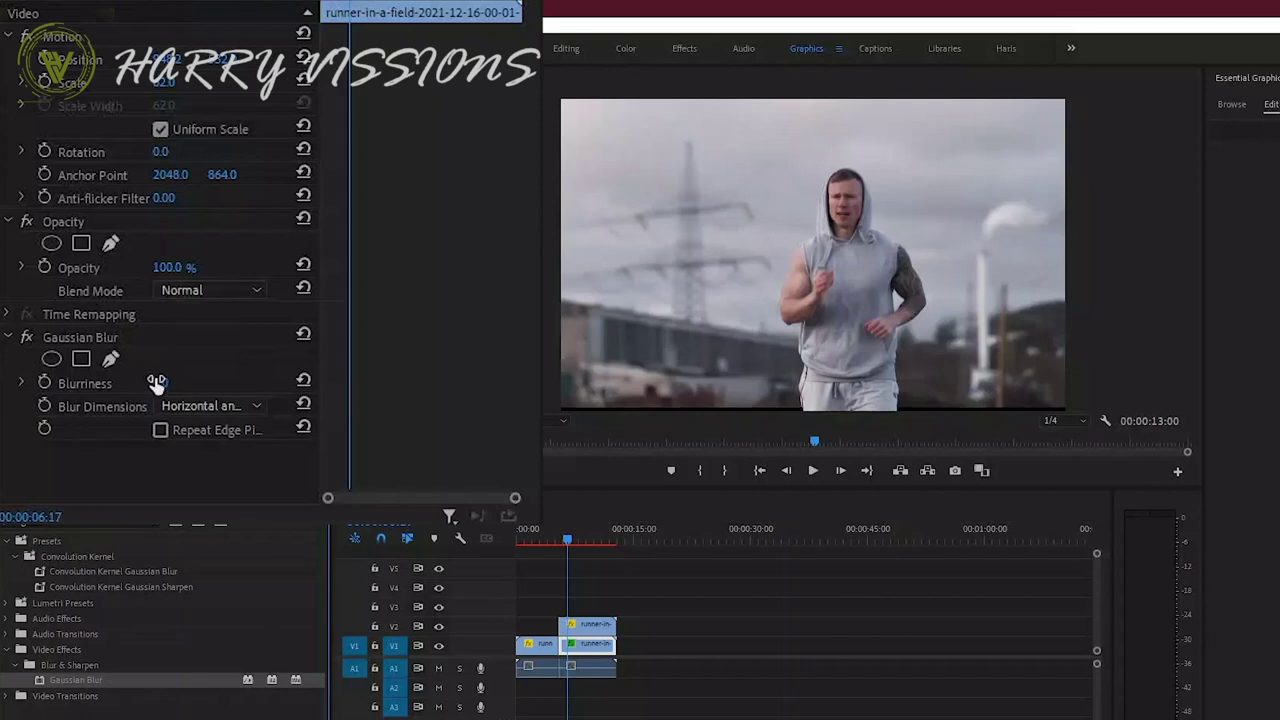
left_click(160, 382)
type("100")
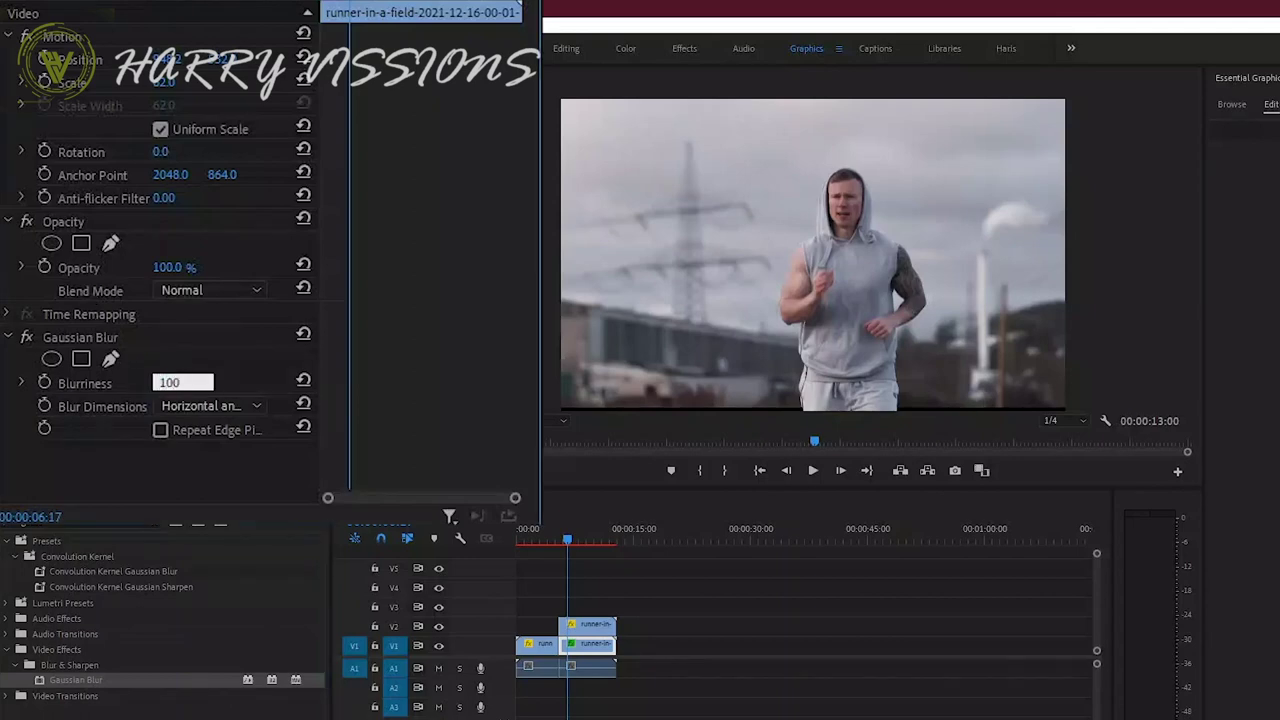
key("Return")
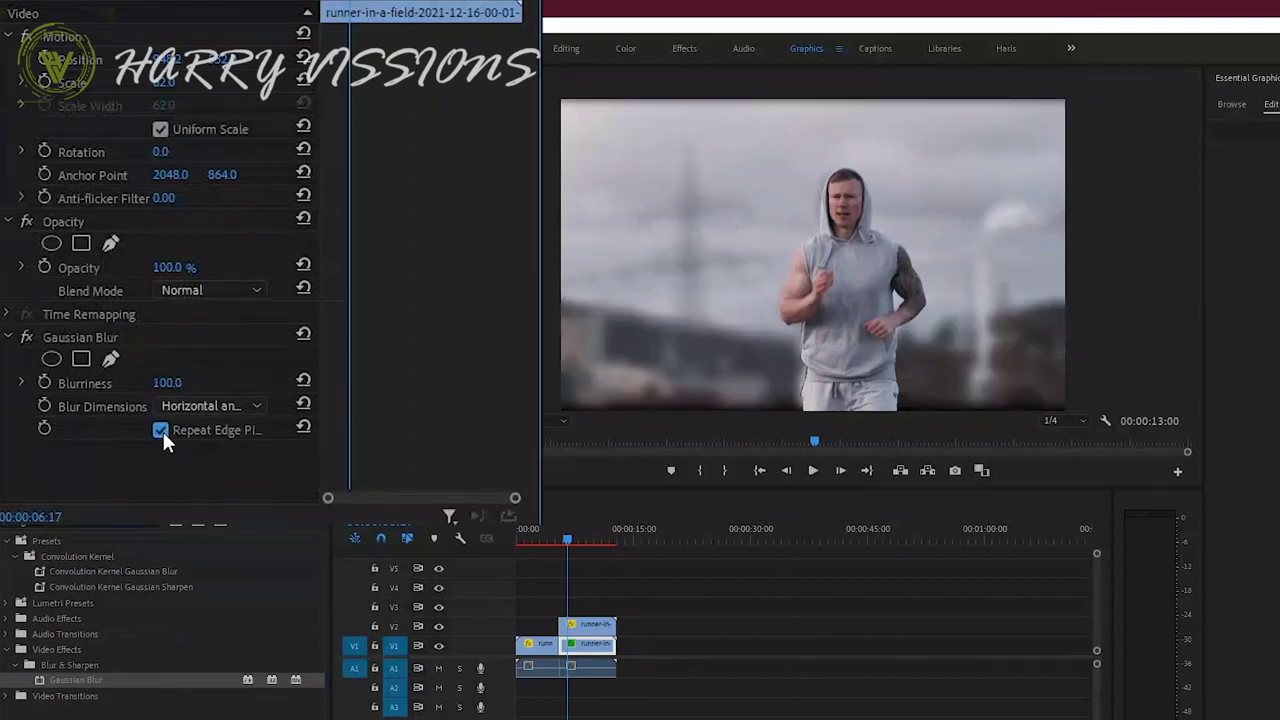
left_click(160, 430)
Apply the Black & White effect to the V1 clip.
left_click(166, 476)
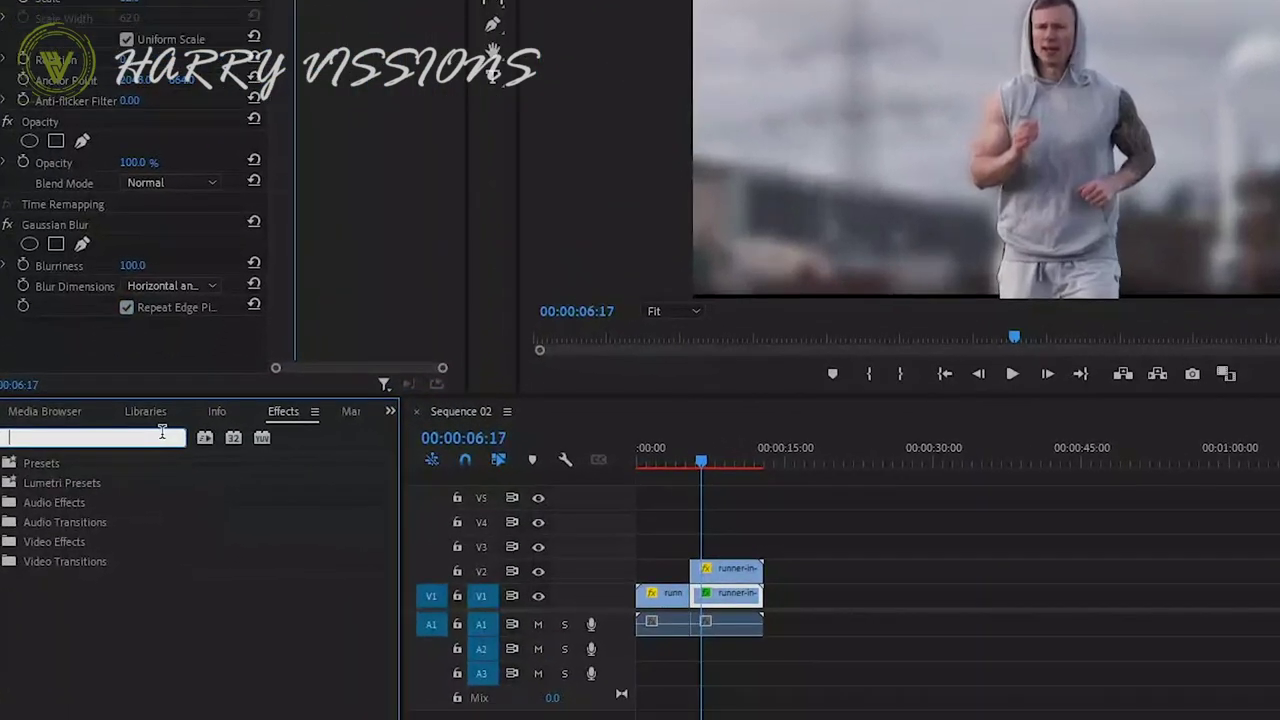
type("bla")
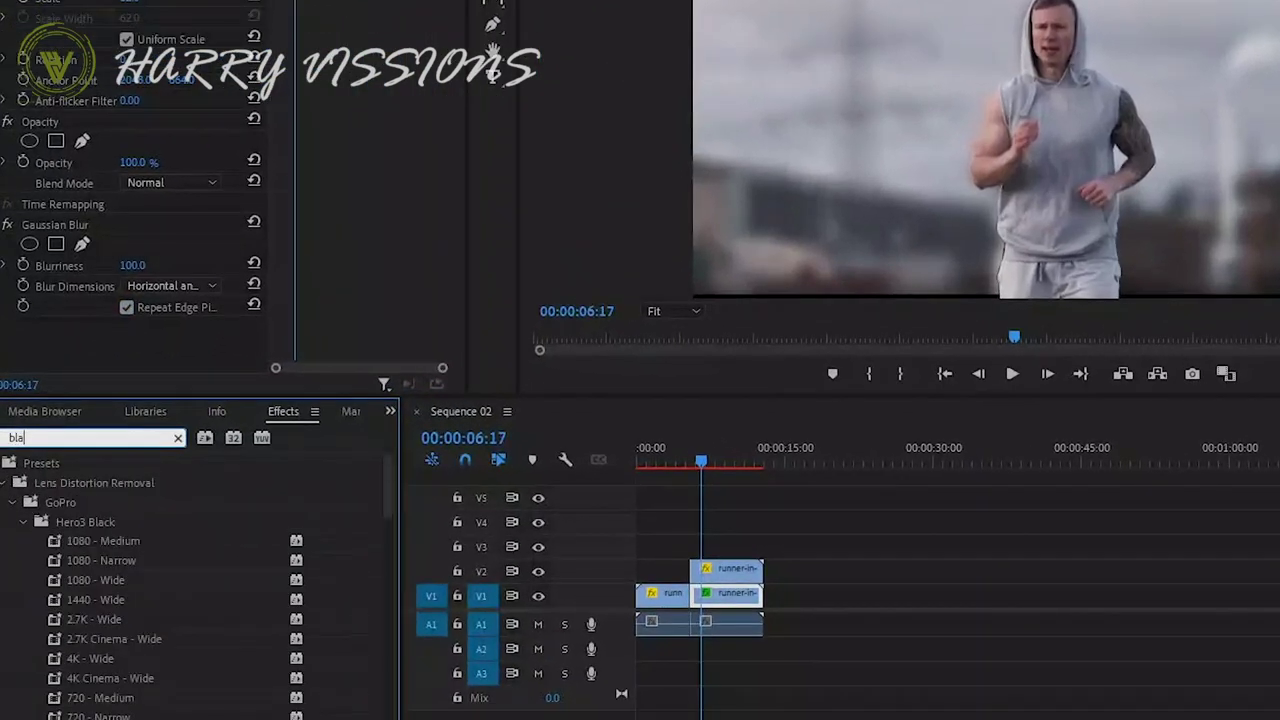
type("ck &")
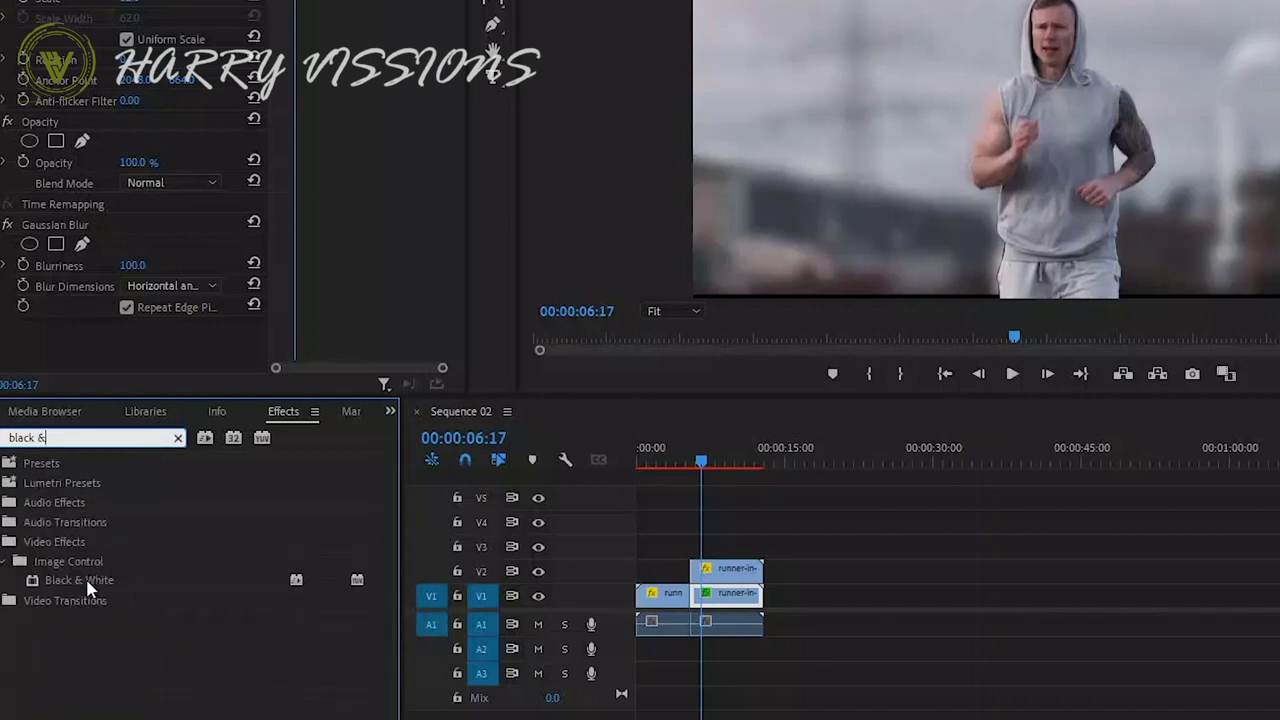
left_click_drag(85, 586, 706, 596)
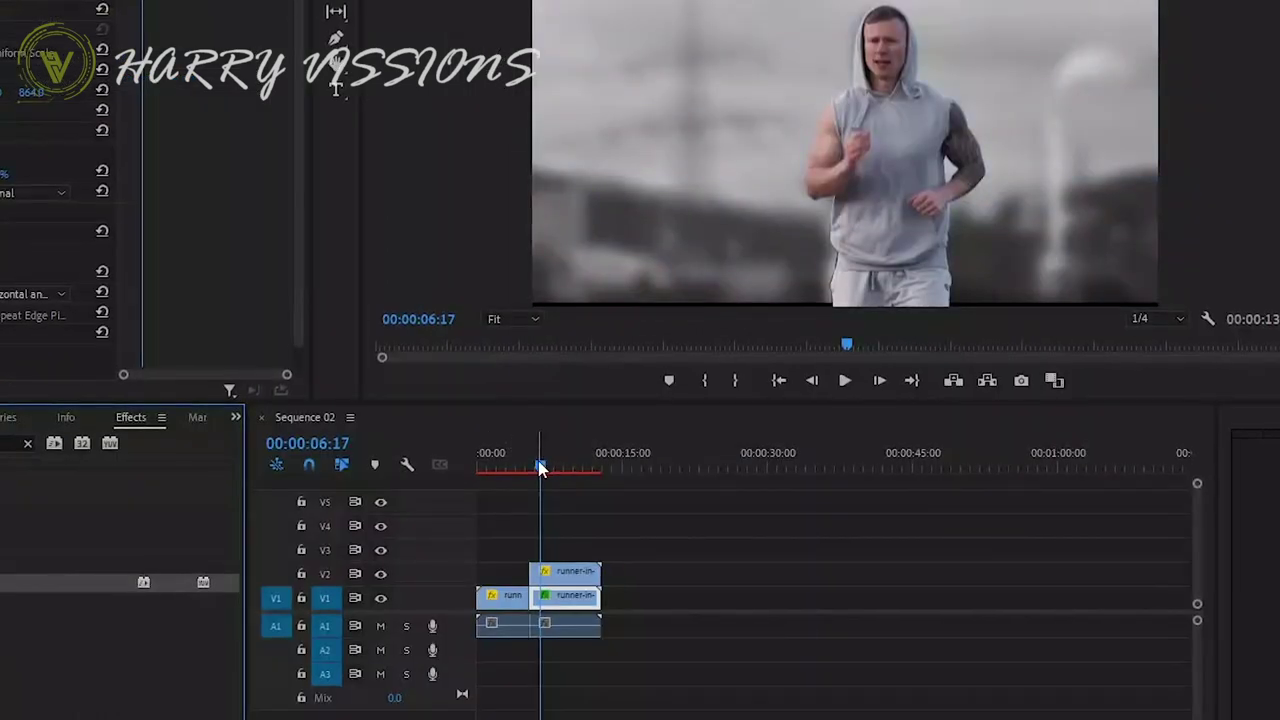
Nest the V2 runner clip into its own sequence.
left_click(563, 566)
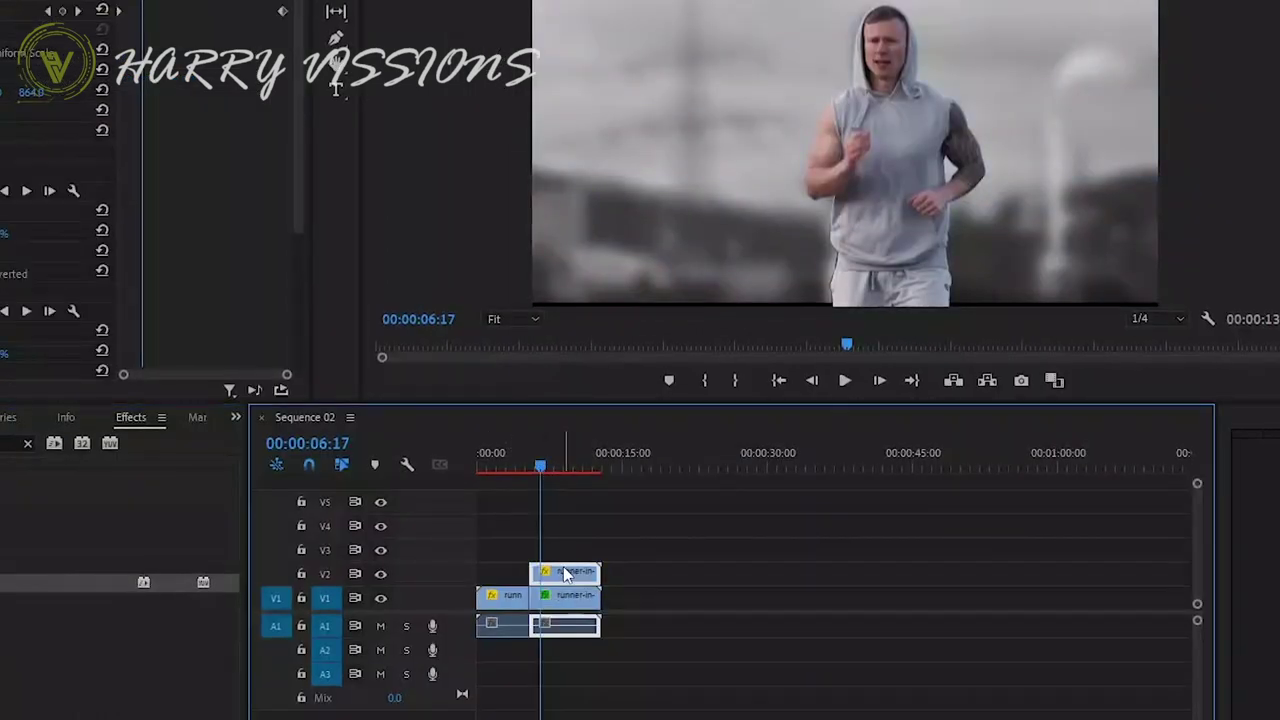
right_click(563, 566)
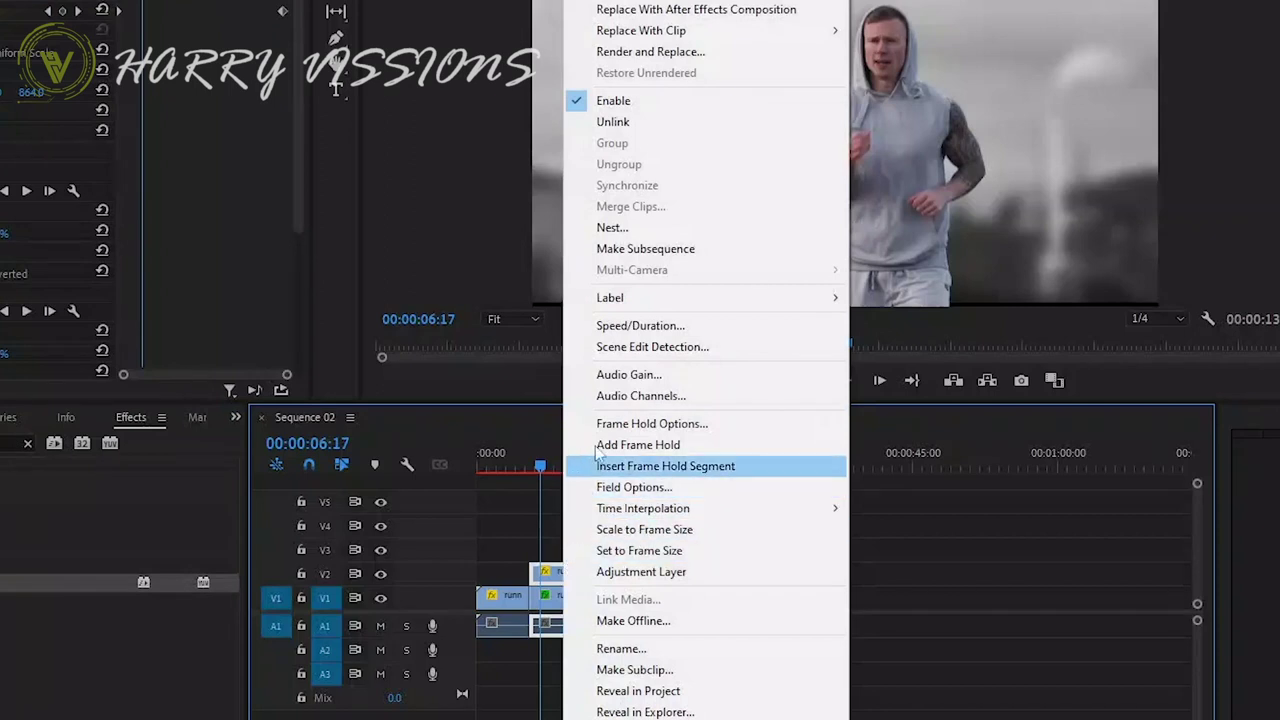
left_click(628, 234)
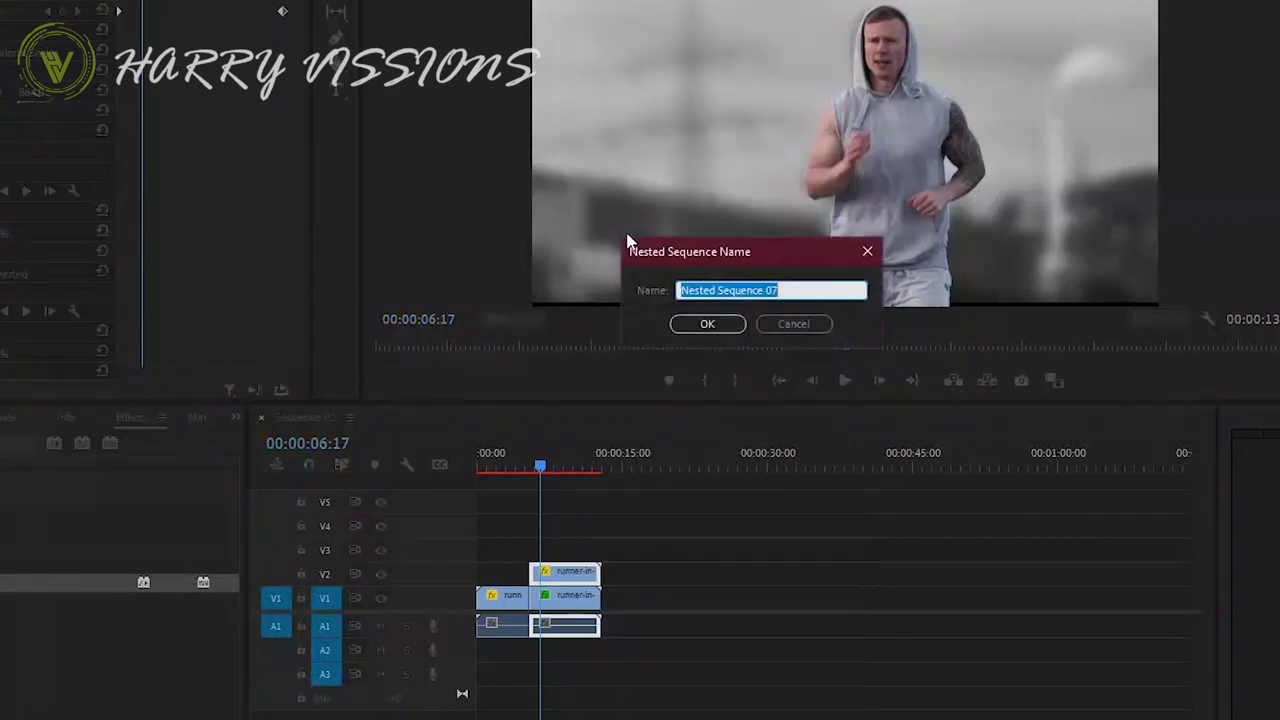
left_click(707, 323)
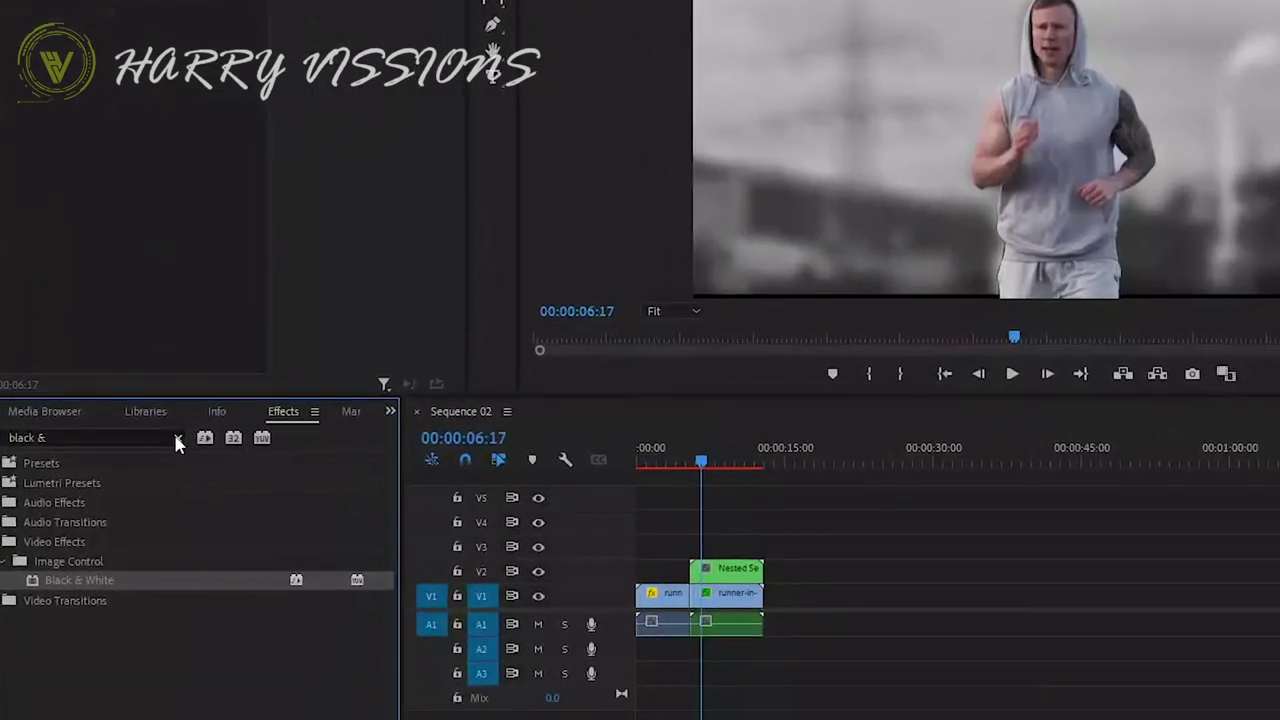
Apply Radial Shadow to the nested clip with 100% opacity and a white shadow colour.
left_click(26, 442)
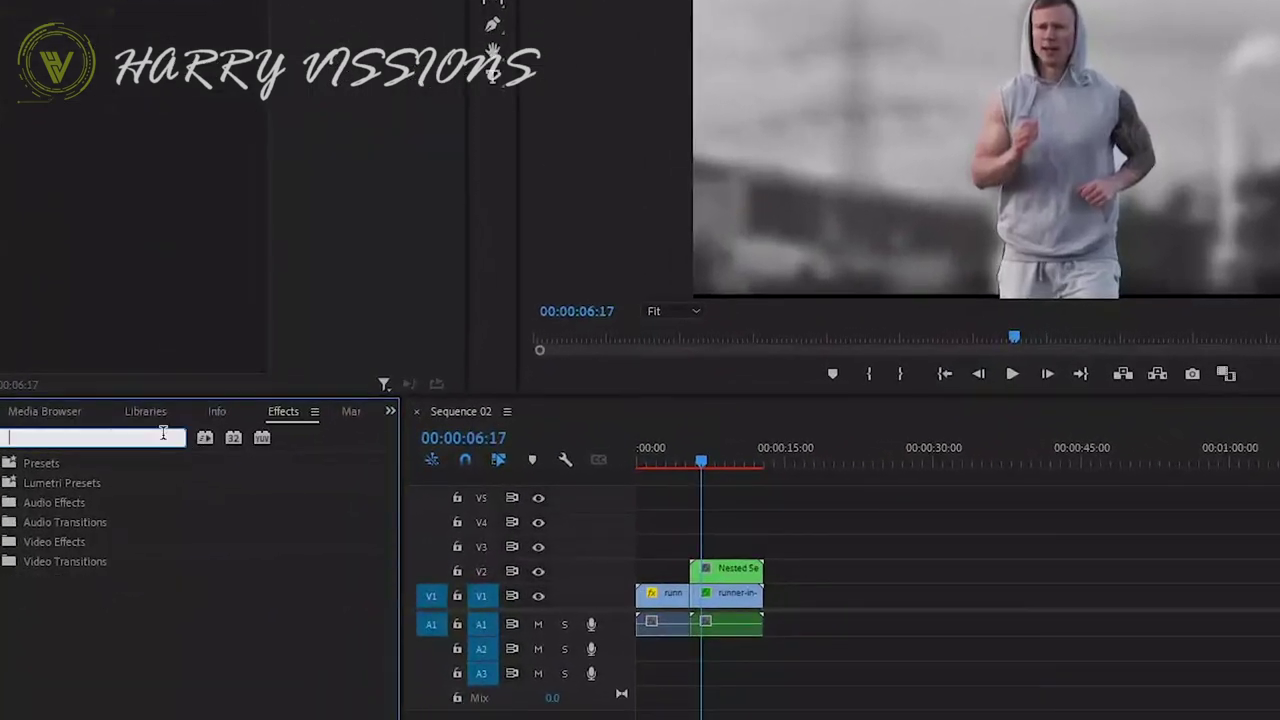
type("radial")
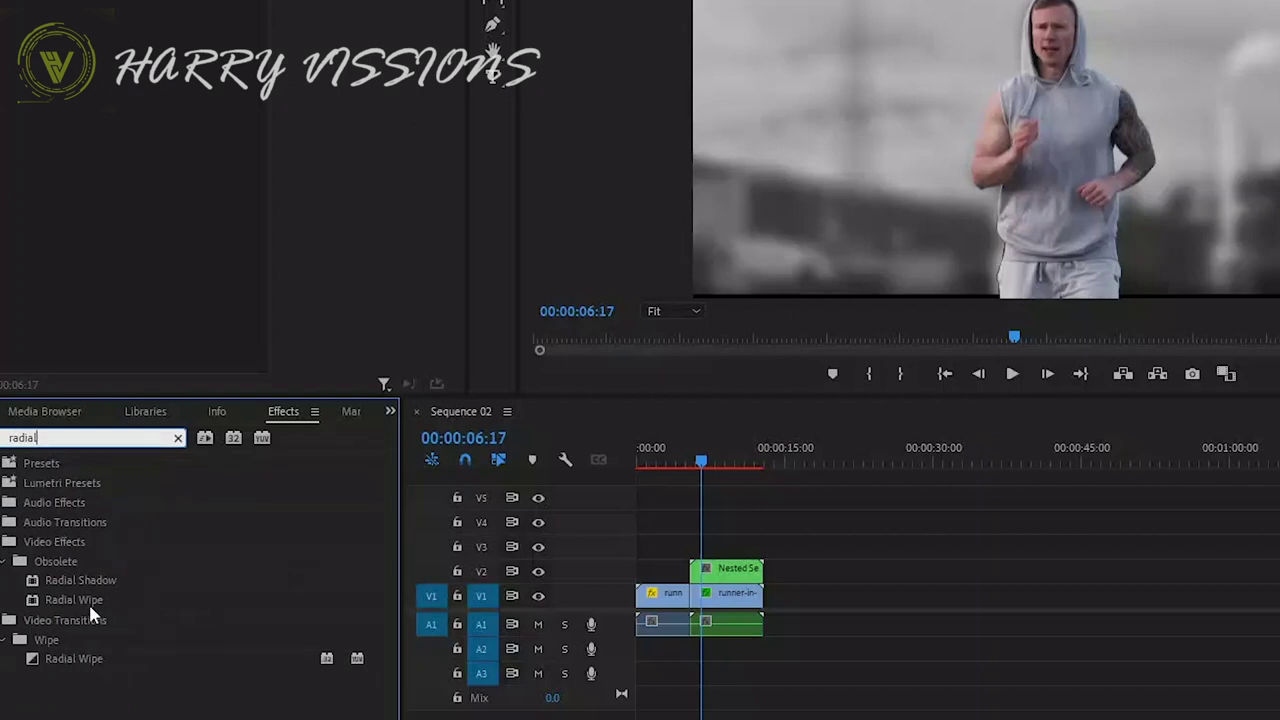
left_click_drag(150, 579, 670, 590)
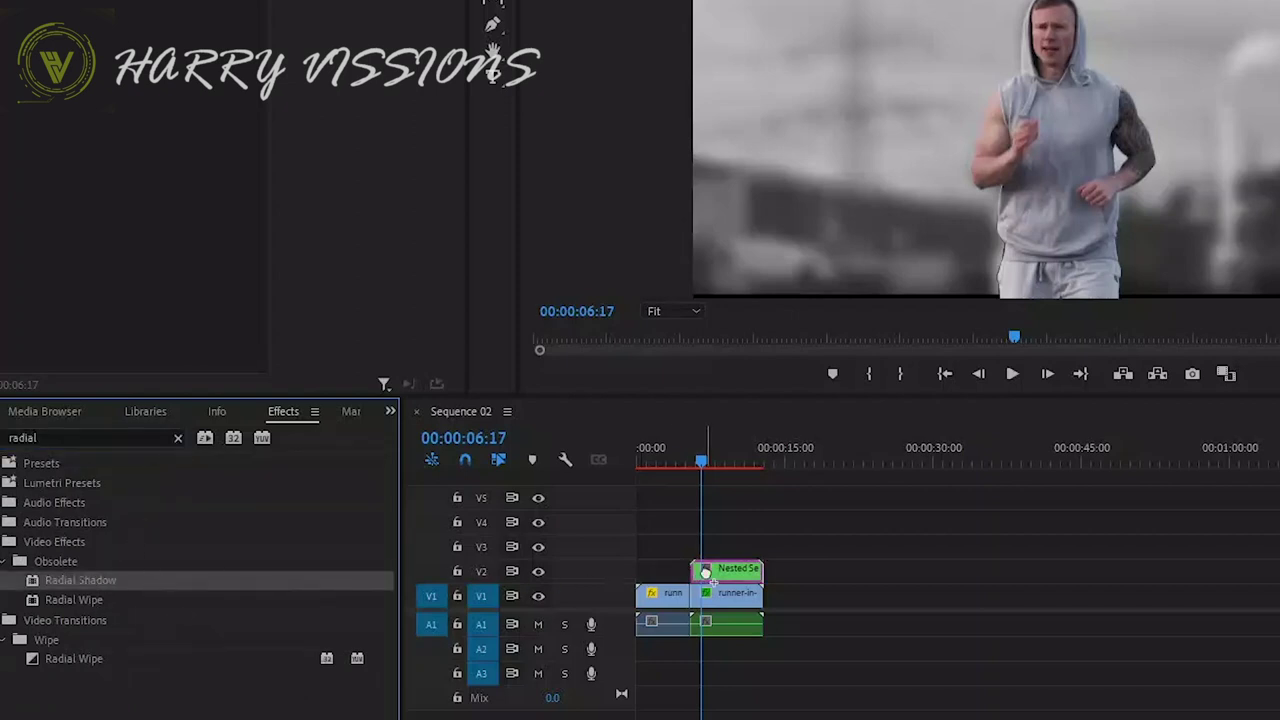
left_click_drag(707, 572, 707, 572)
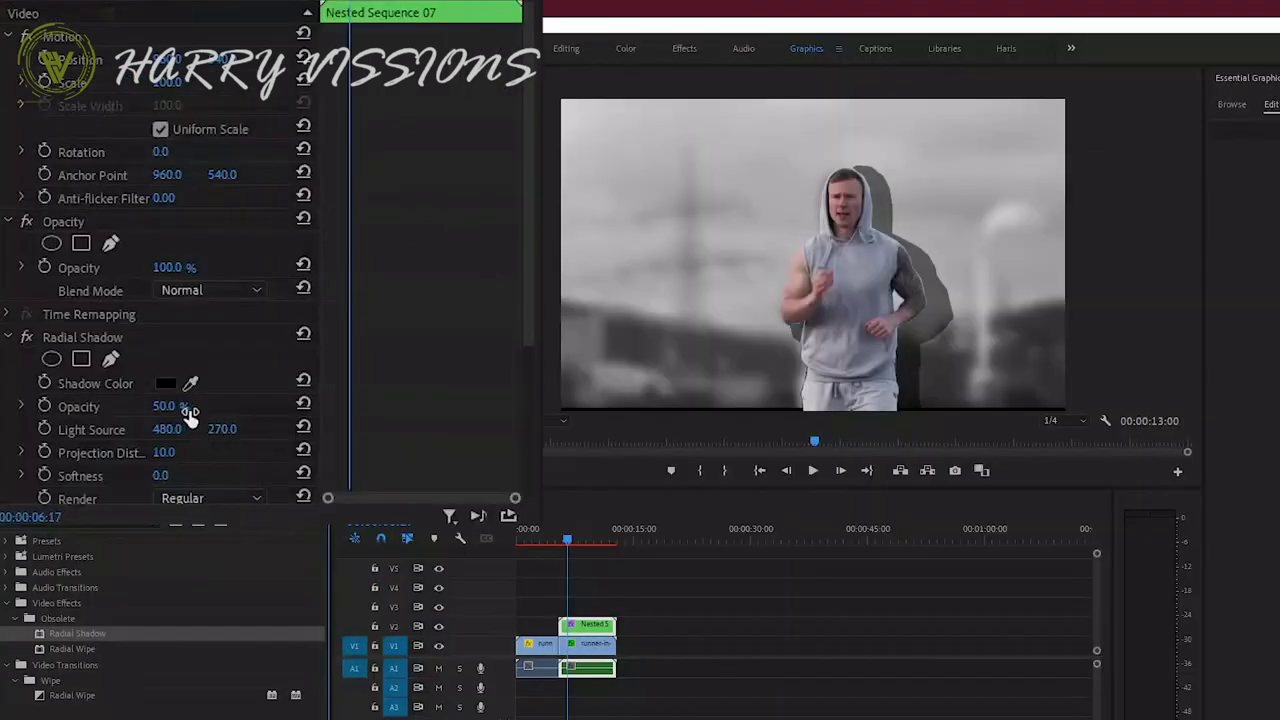
left_click_drag(187, 411, 200, 411)
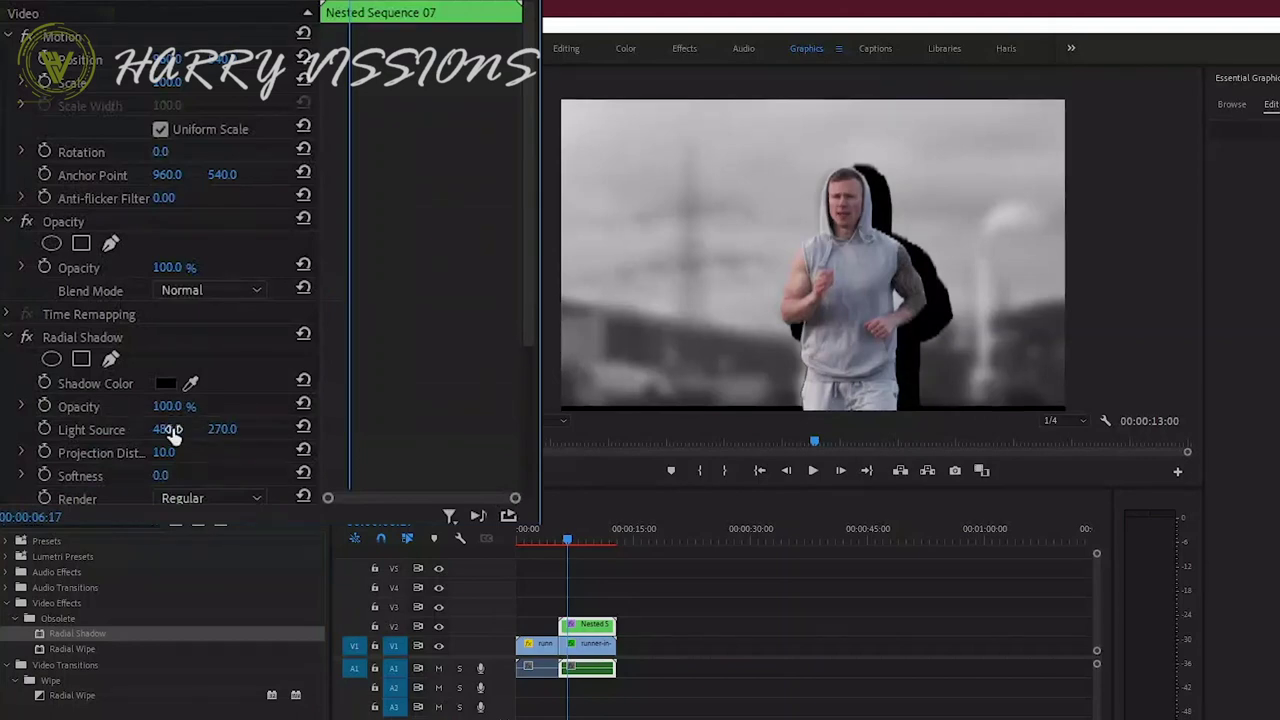
left_click(165, 384)
left_click_drag(591, 476, 545, 592)
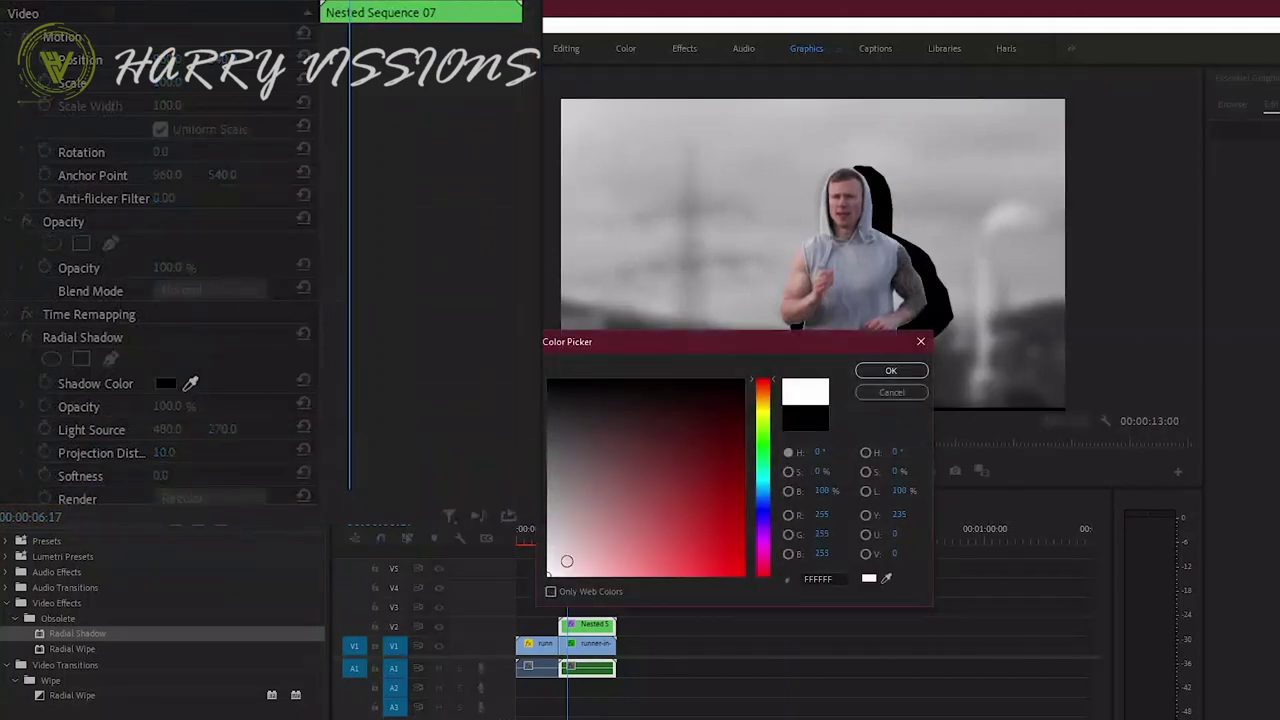
left_click(890, 372)
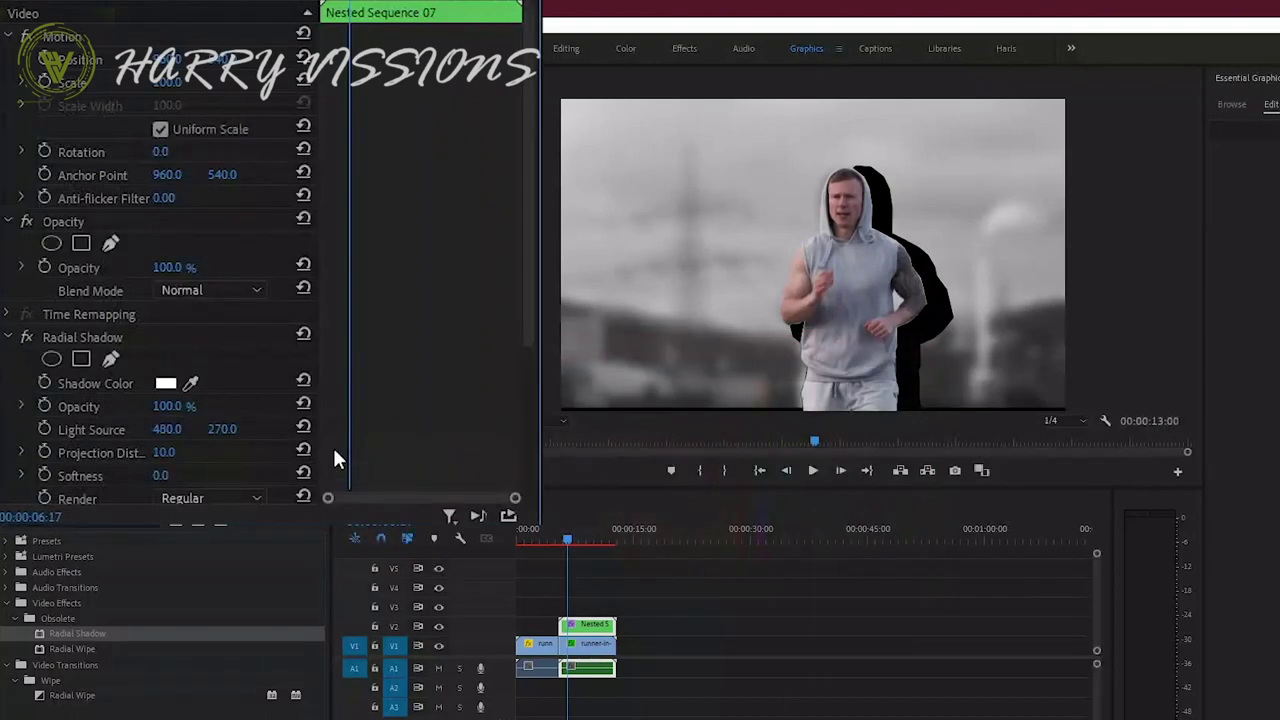
Set the shadow's light source to 1139, 599 and projection distance to 4.
left_click_drag(164, 430, 590, 430)
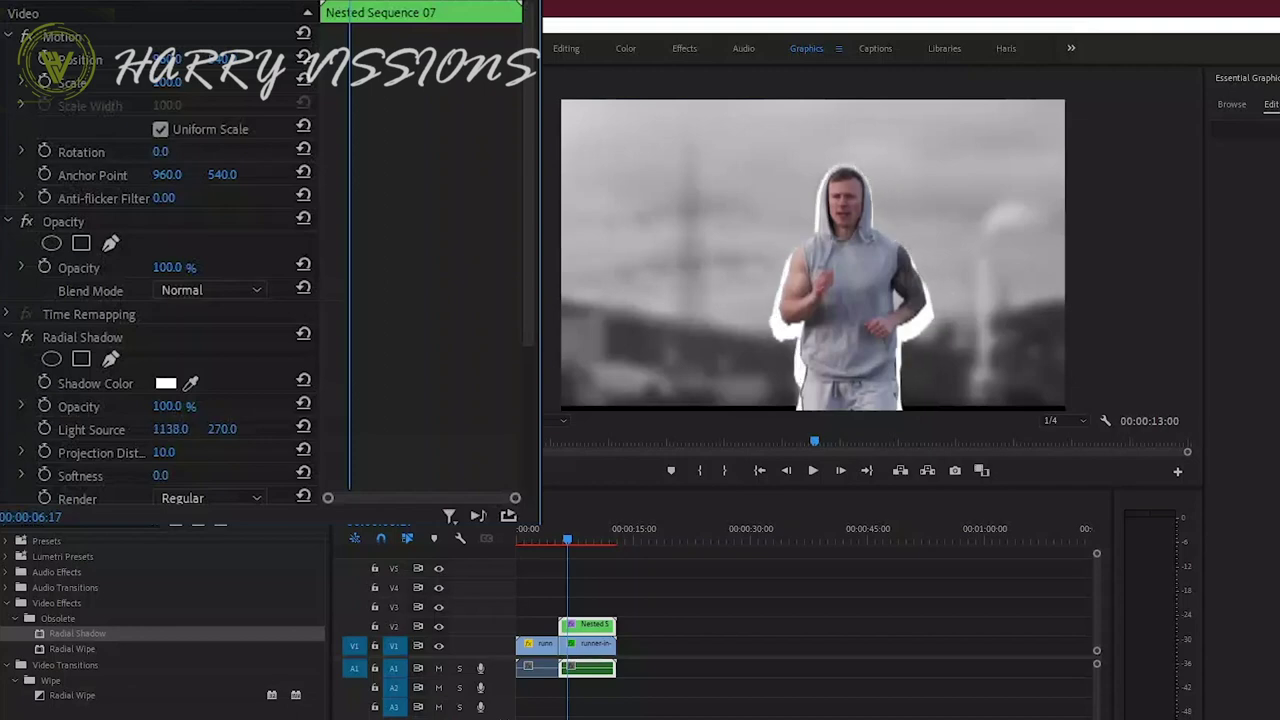
left_click_drag(224, 432, 365, 430)
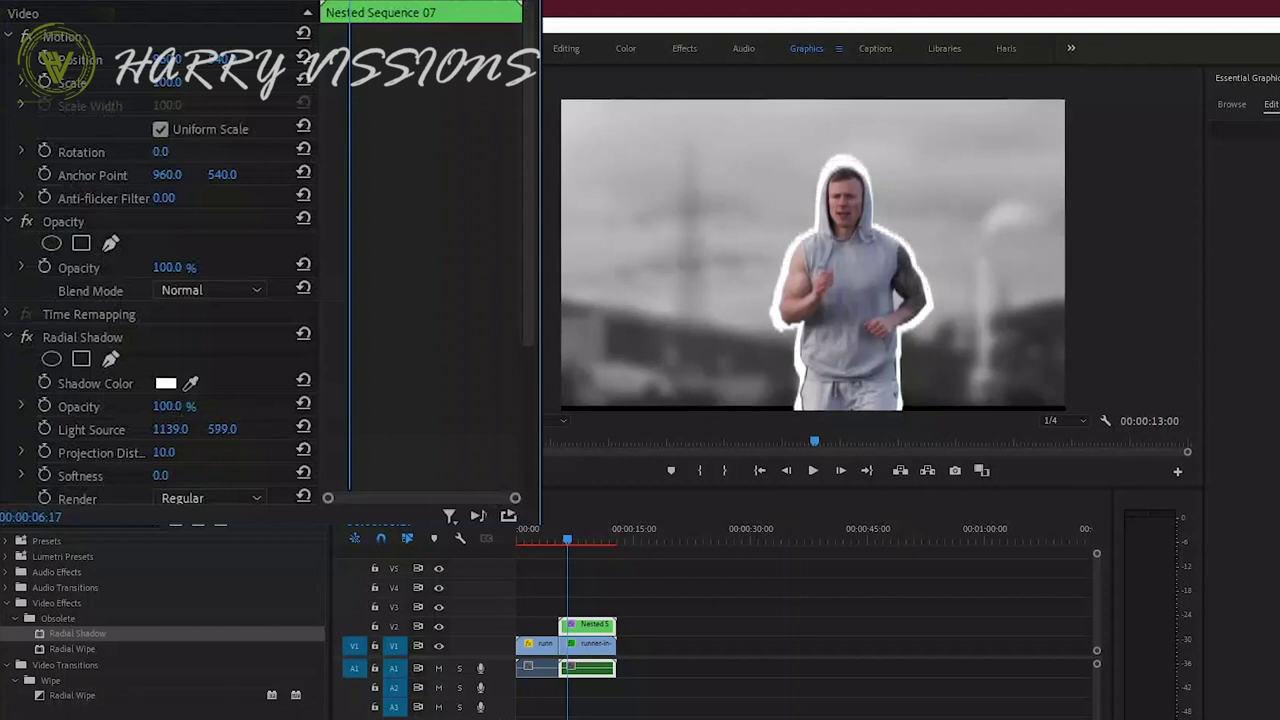
left_click(166, 451)
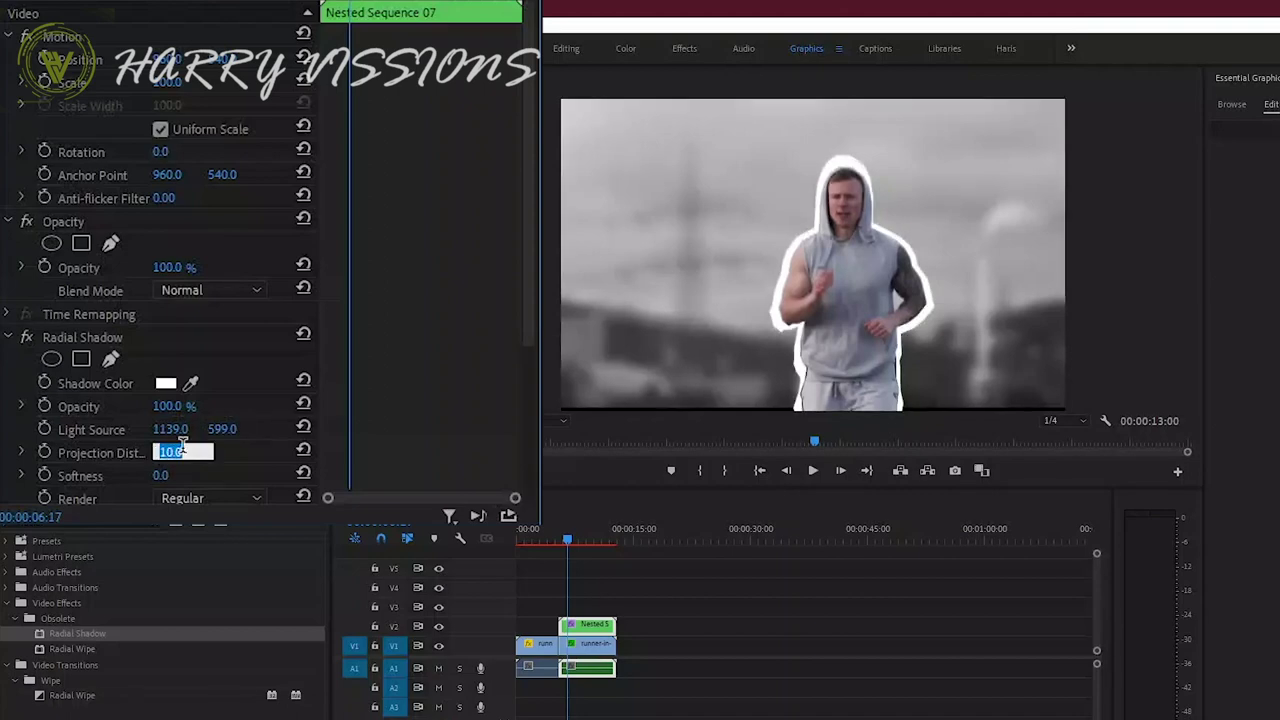
type("4")
key("Return")
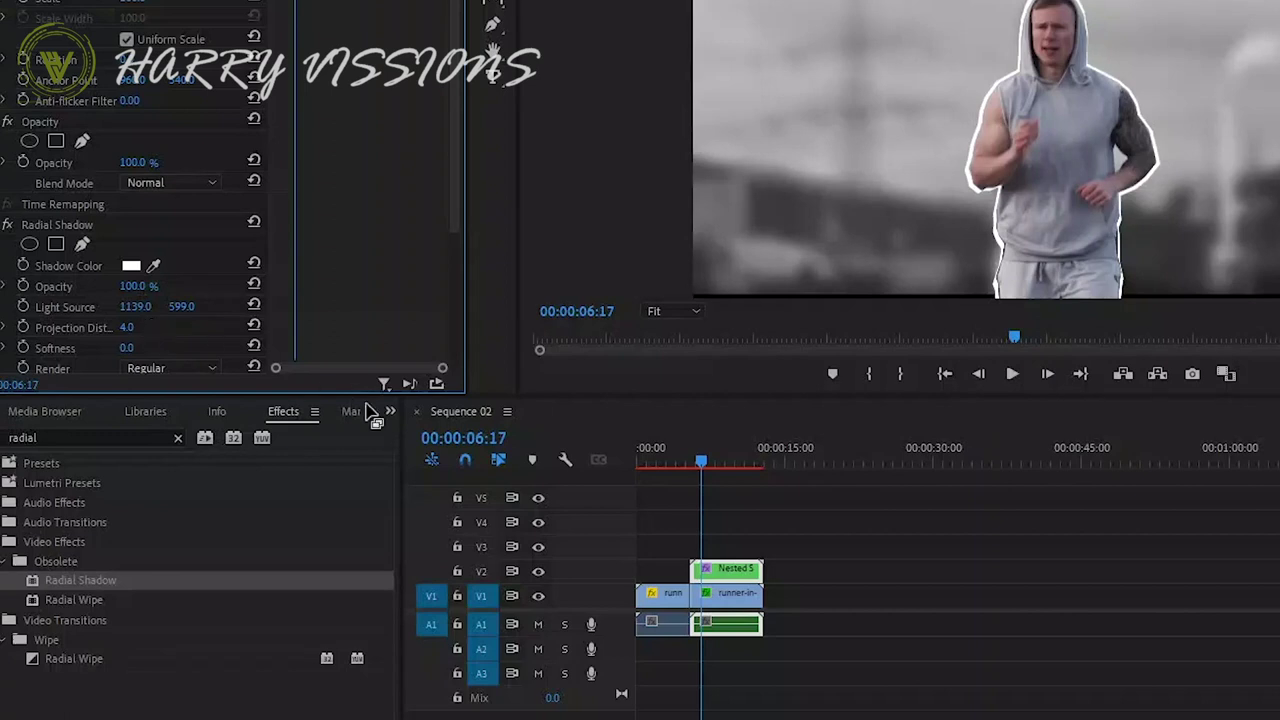
Import background.png into the Project panel.
left_click(390, 411)
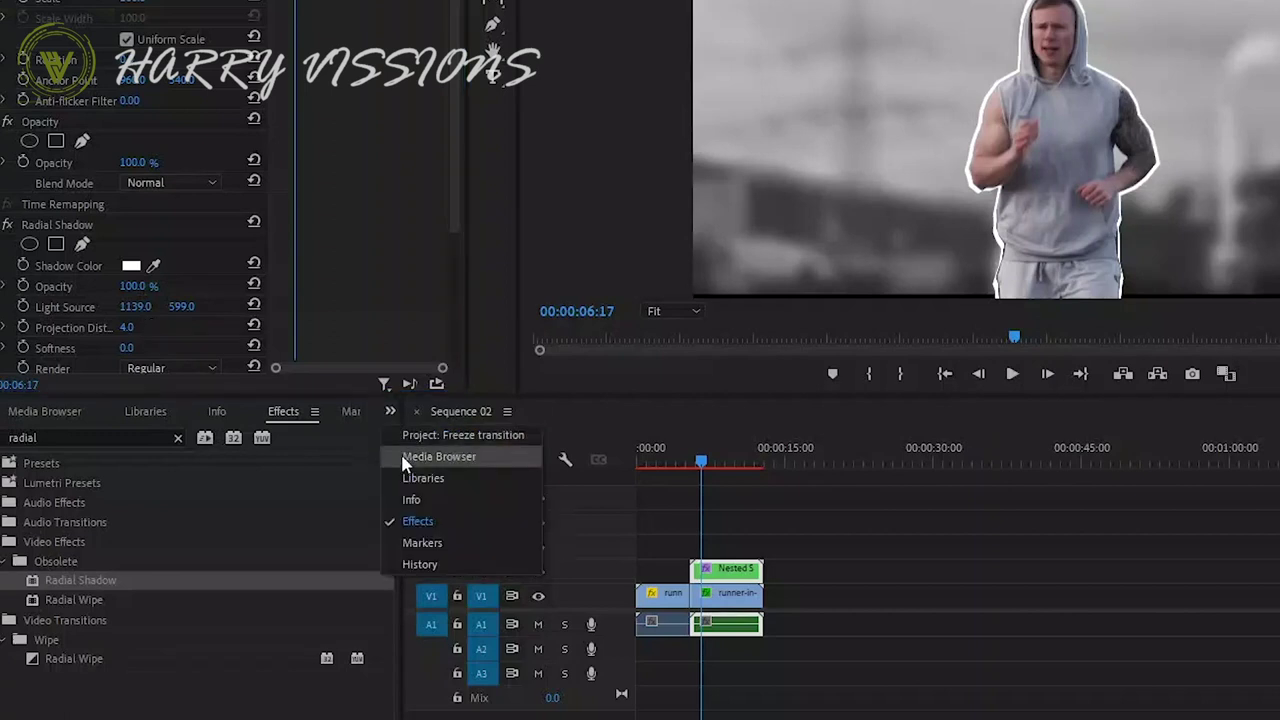
left_click(409, 440)
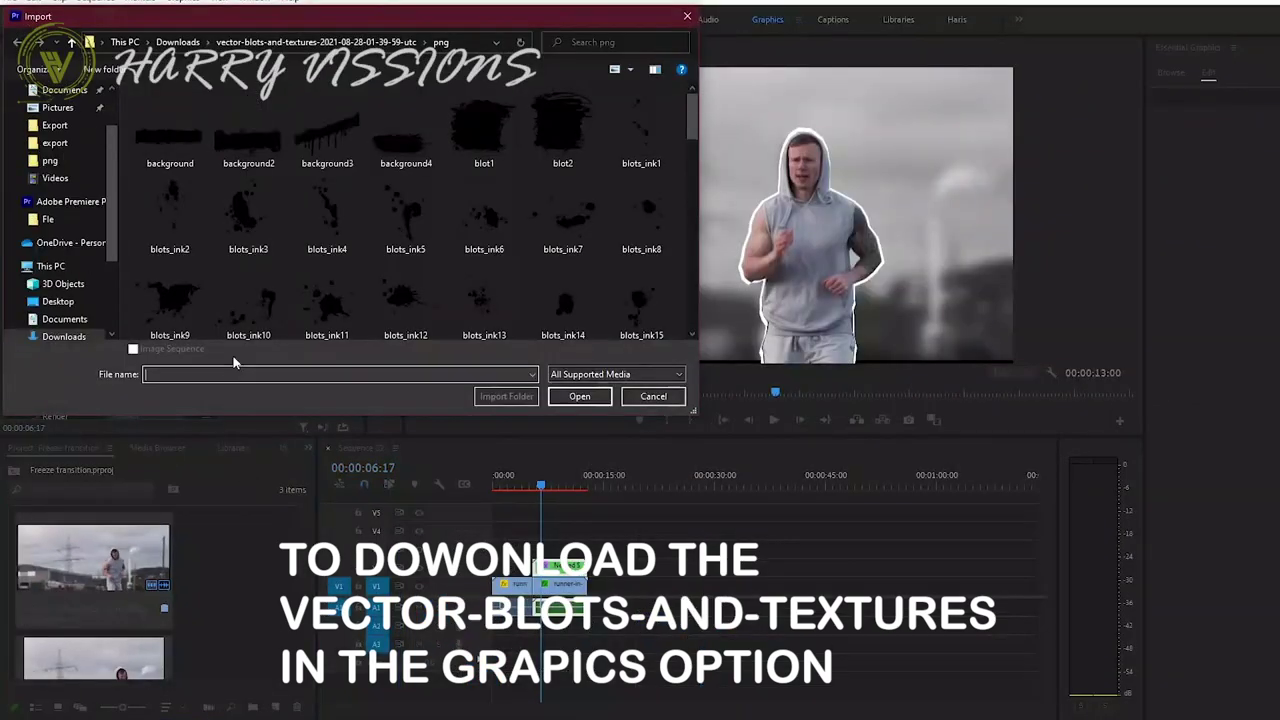
left_click(200, 155)
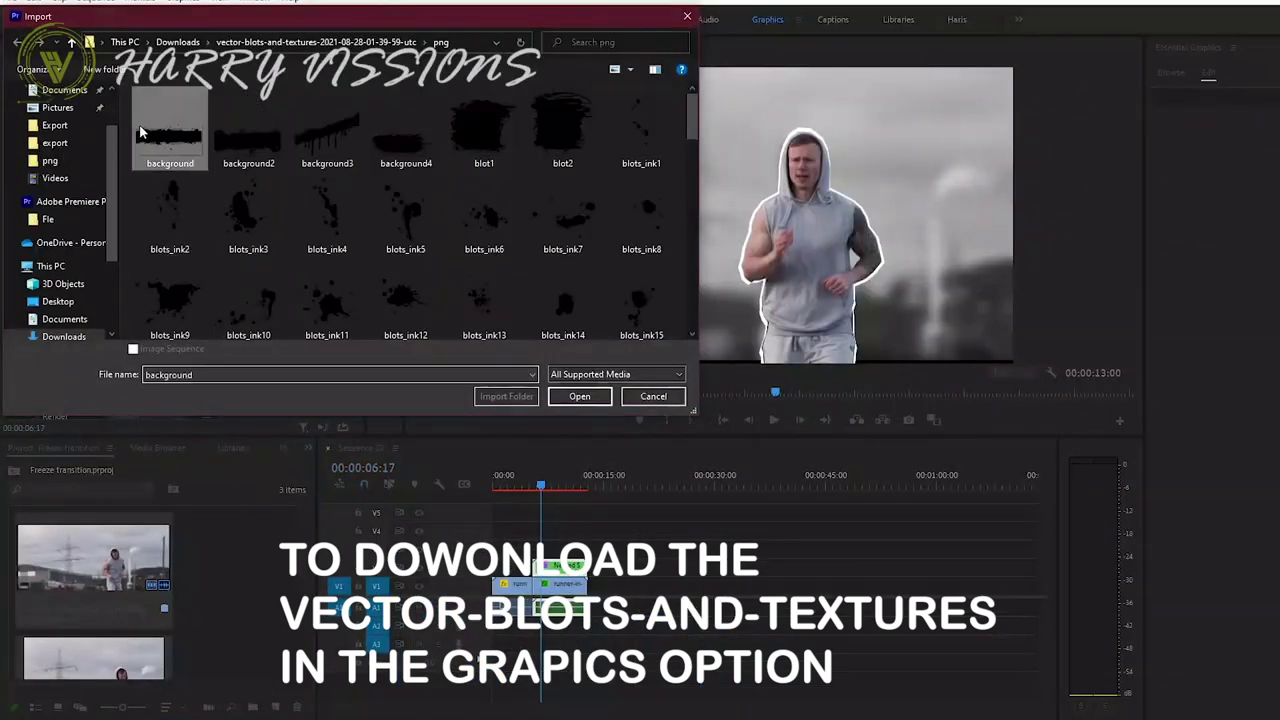
left_click(580, 396)
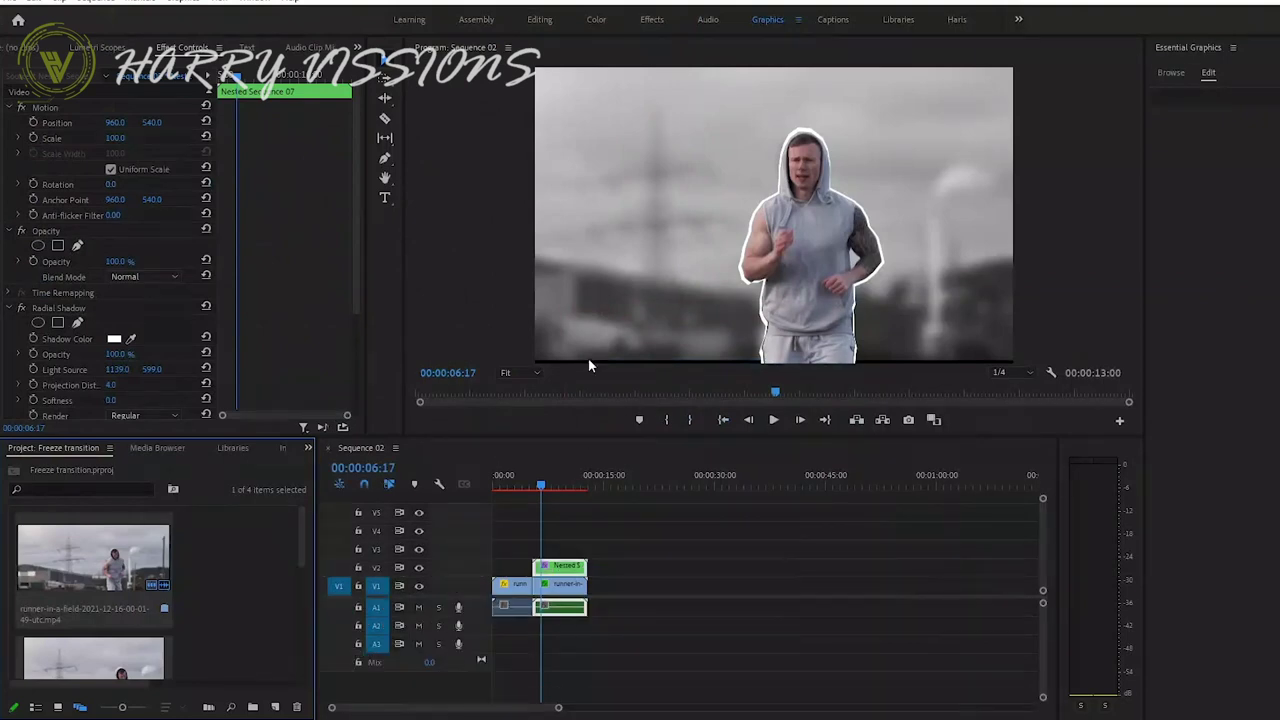
left_click_drag(302, 554, 305, 680)
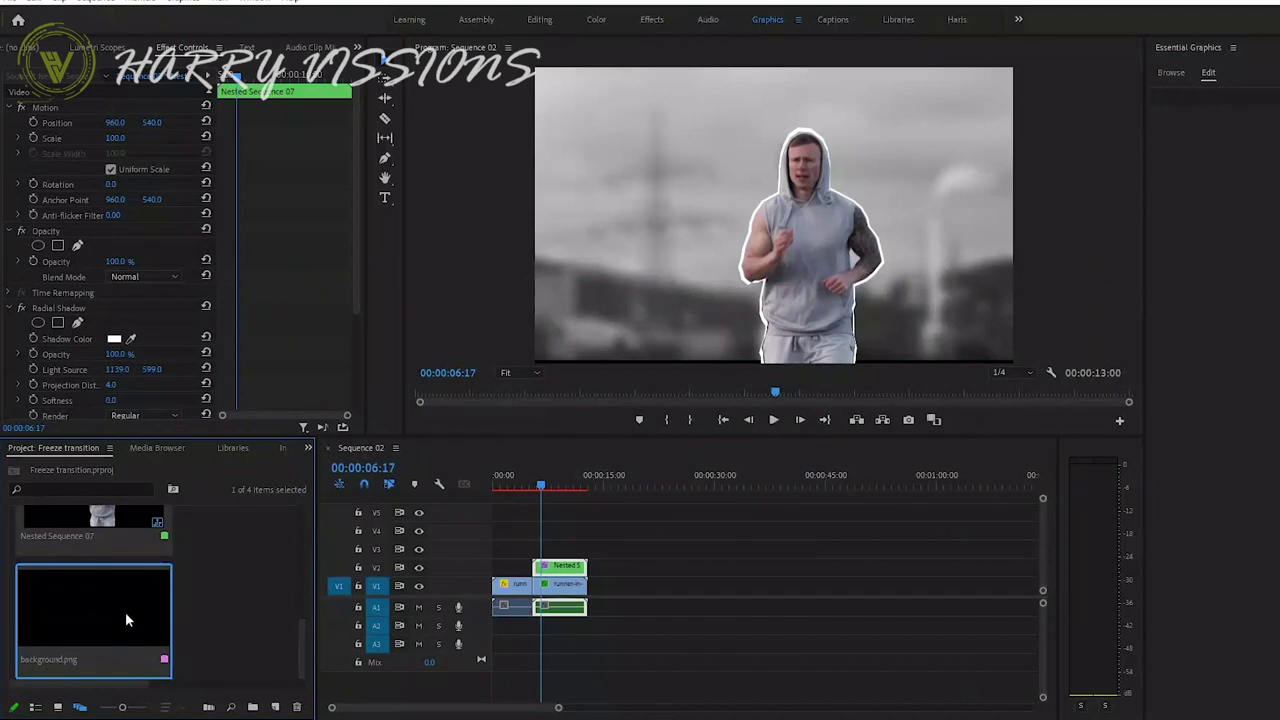
Move the nested runner to V4 and place background.png on V2, trimmed to match.
left_click_drag(558, 565, 561, 529)
left_click_drag(117, 625, 537, 570)
left_click_drag(621, 560, 582, 568)
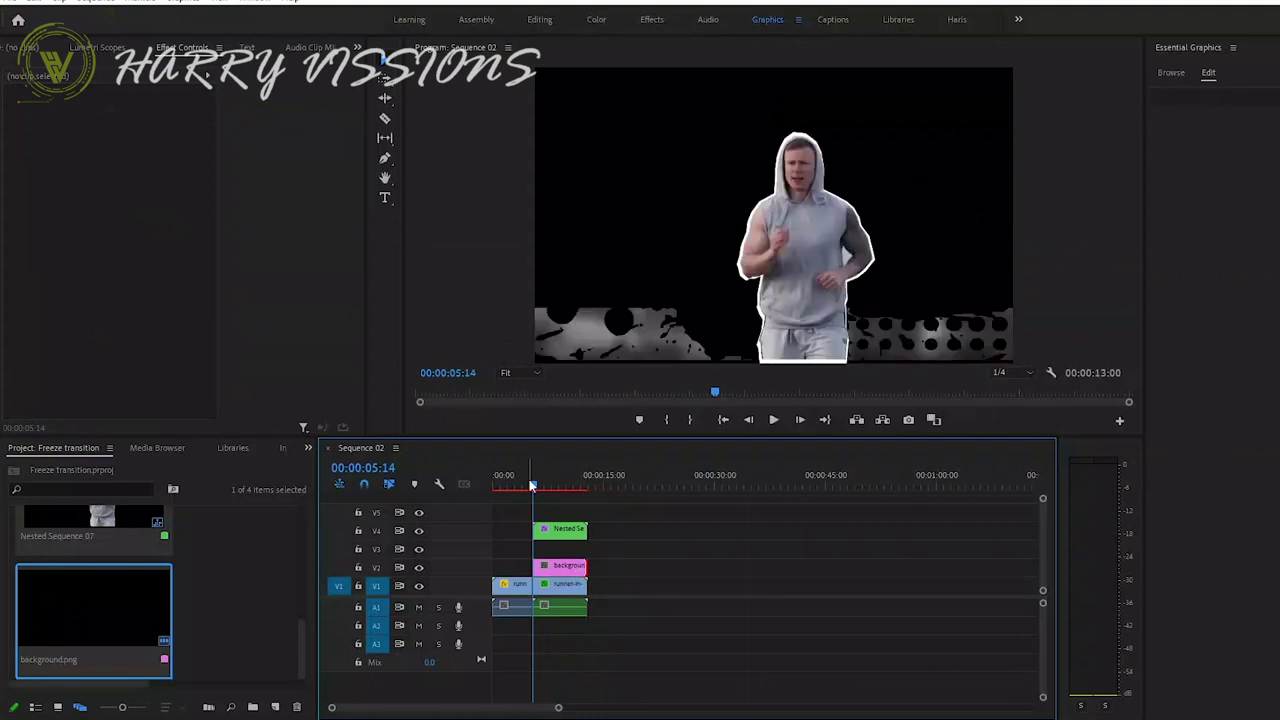
left_click_drag(534, 478, 545, 480)
Set the background's scale to 30 and shift it lower in the frame.
left_click(565, 566)
left_click(120, 134)
type("30")
key("Return")
left_click_drag(222, 60, 236, 60)
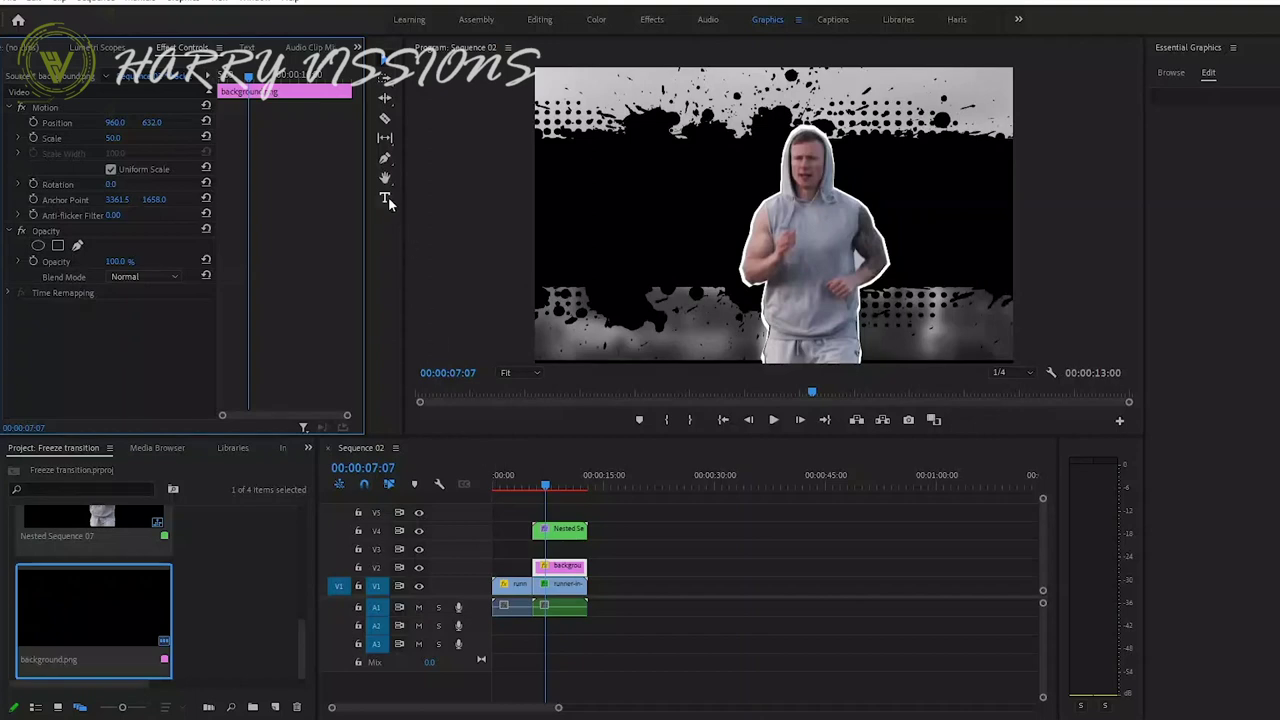
Add a 'THE RUNNER' text layer at the upper left of the frame.
left_click(386, 198)
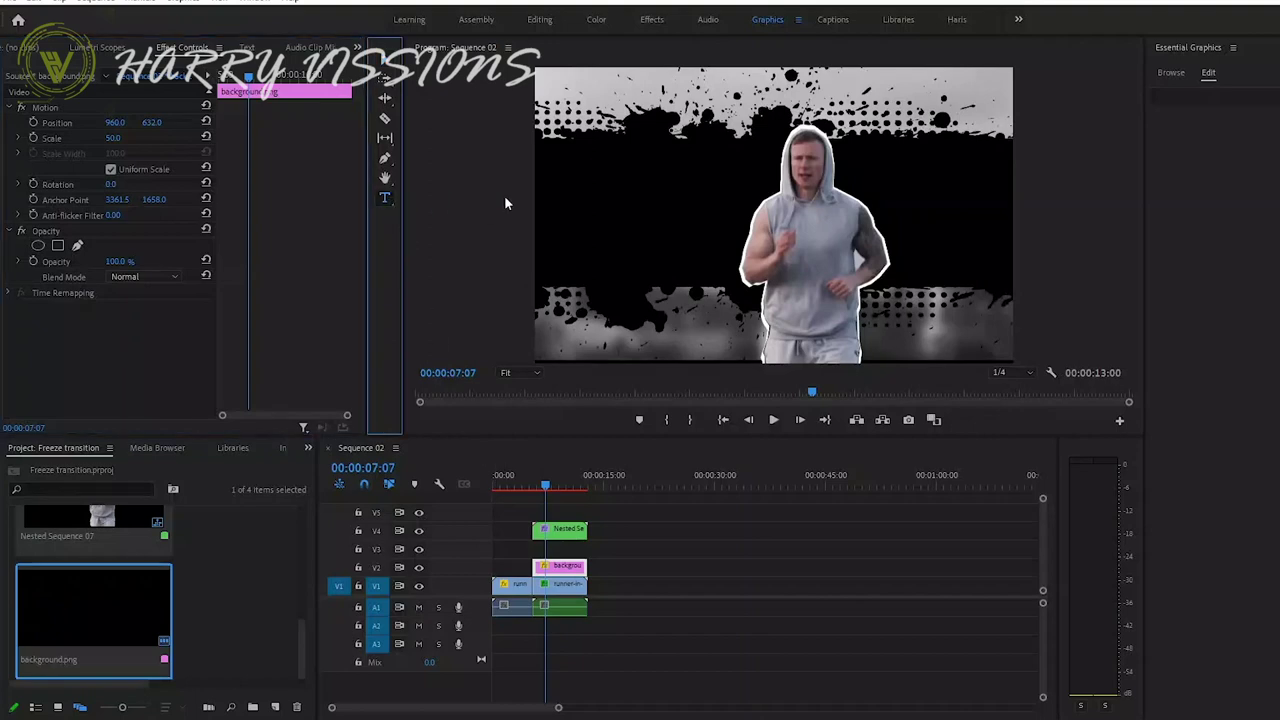
left_click(556, 165)
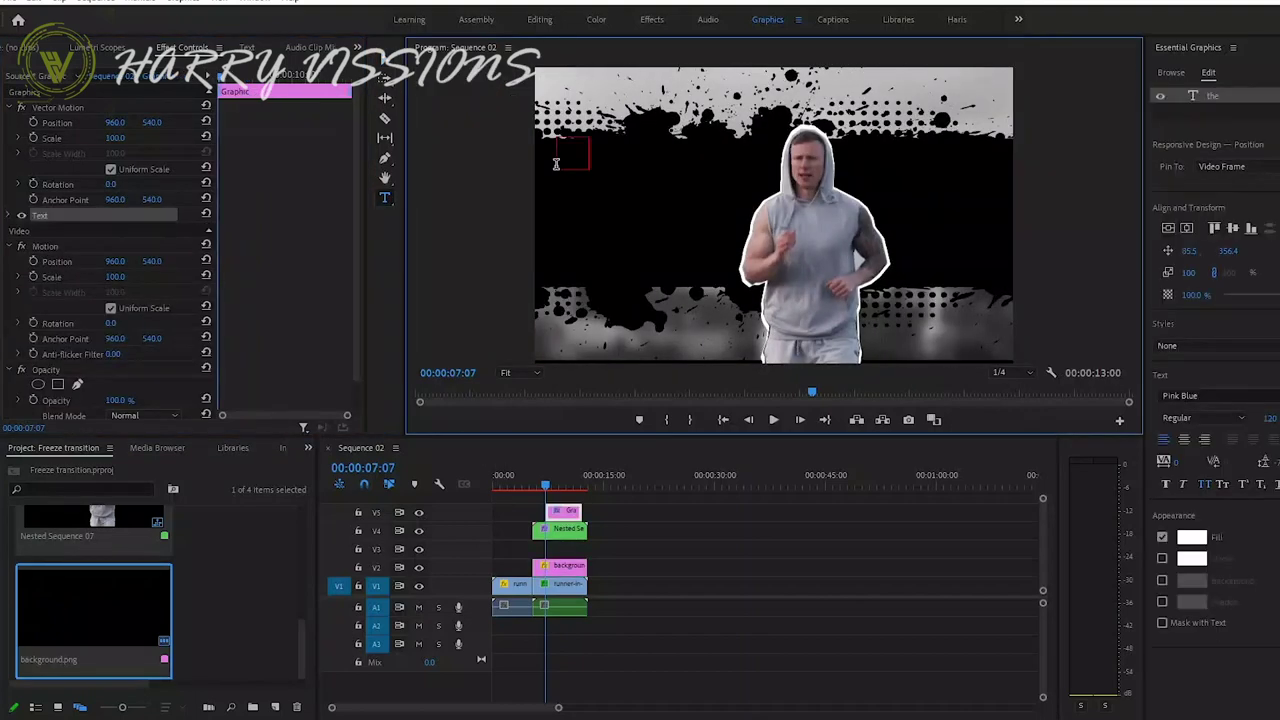
type("the")
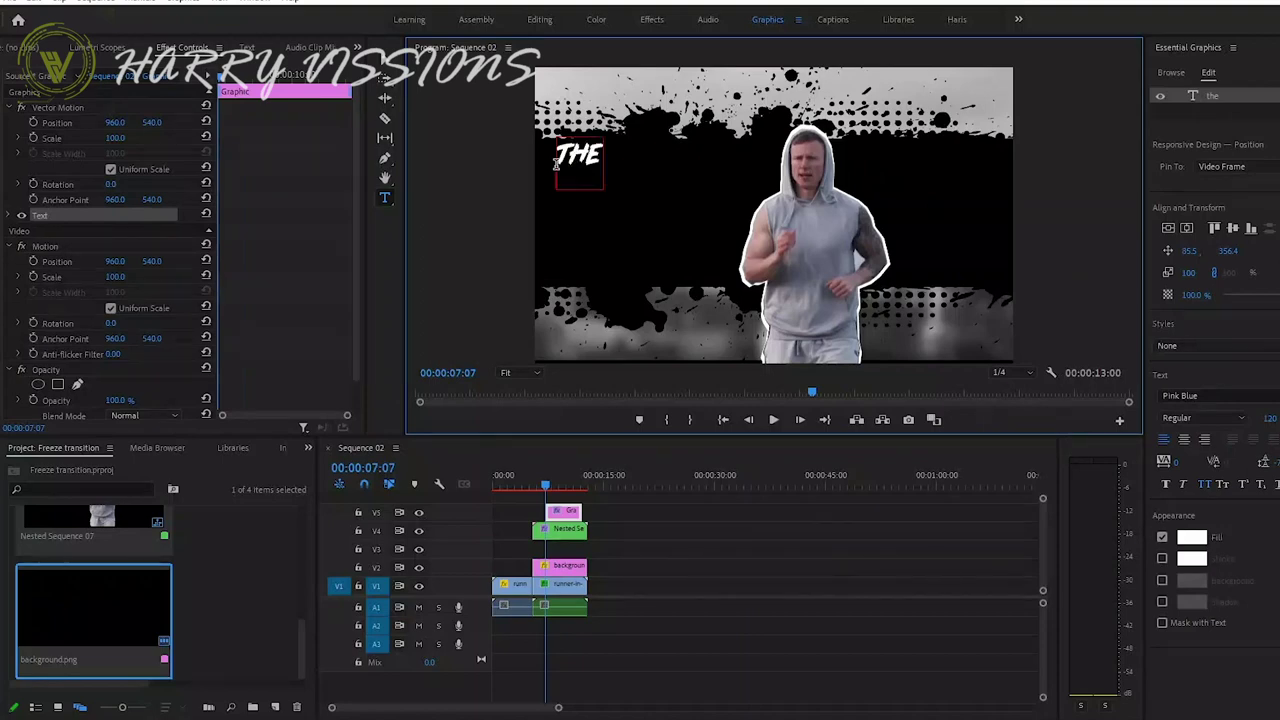
type("runner")
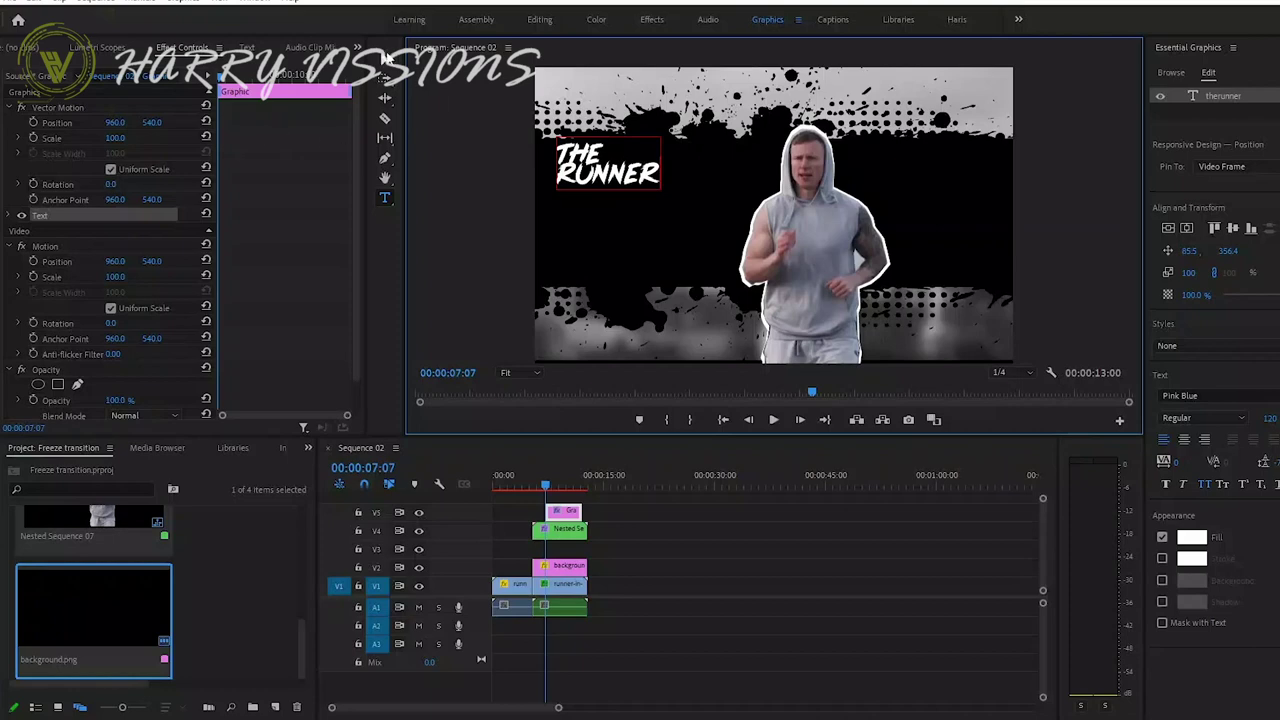
left_click(390, 58)
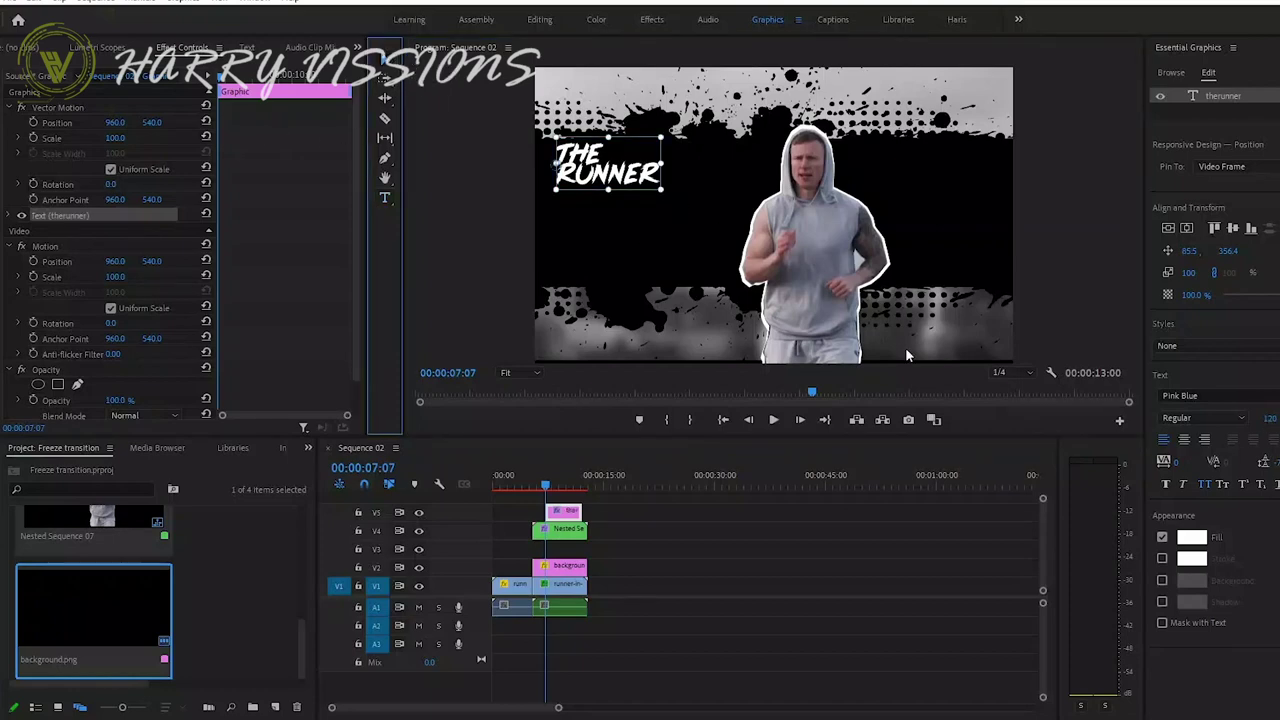
Enlarge the word RUNNER to font size 280 and shrink the title box slightly.
left_click(656, 176)
double_click(656, 176)
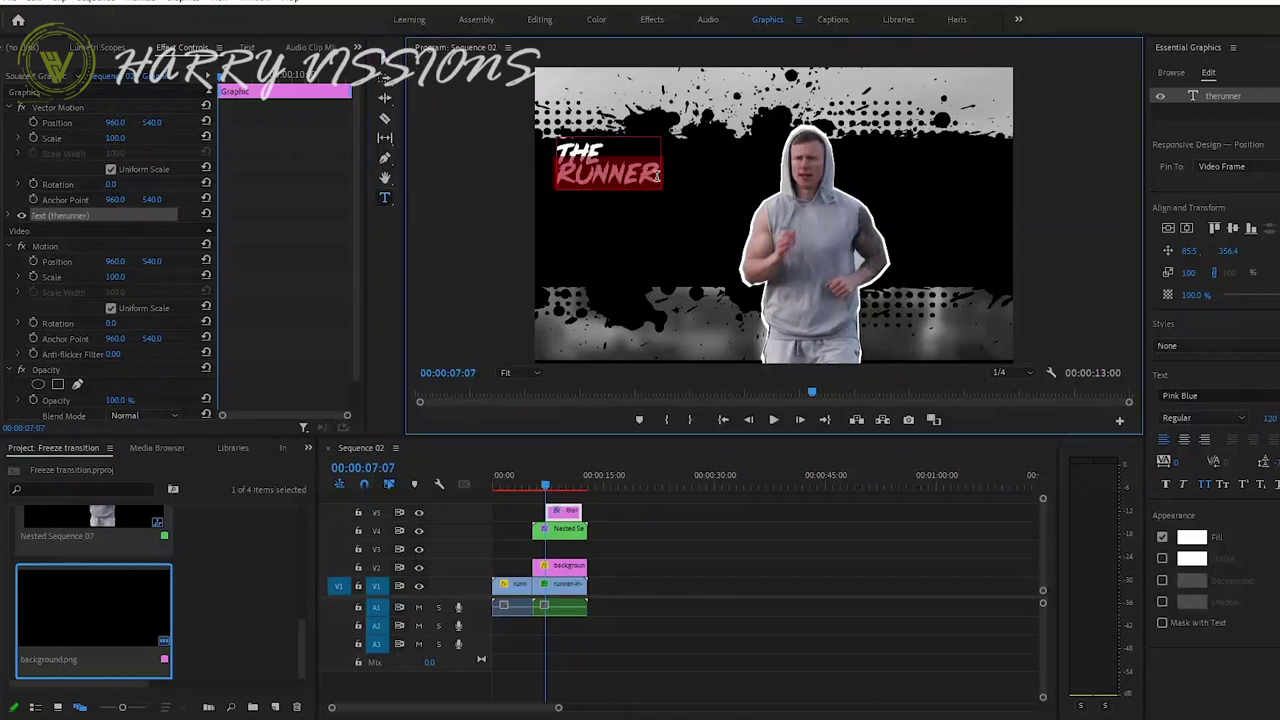
left_click(1267, 417)
type("280")
key("Return")
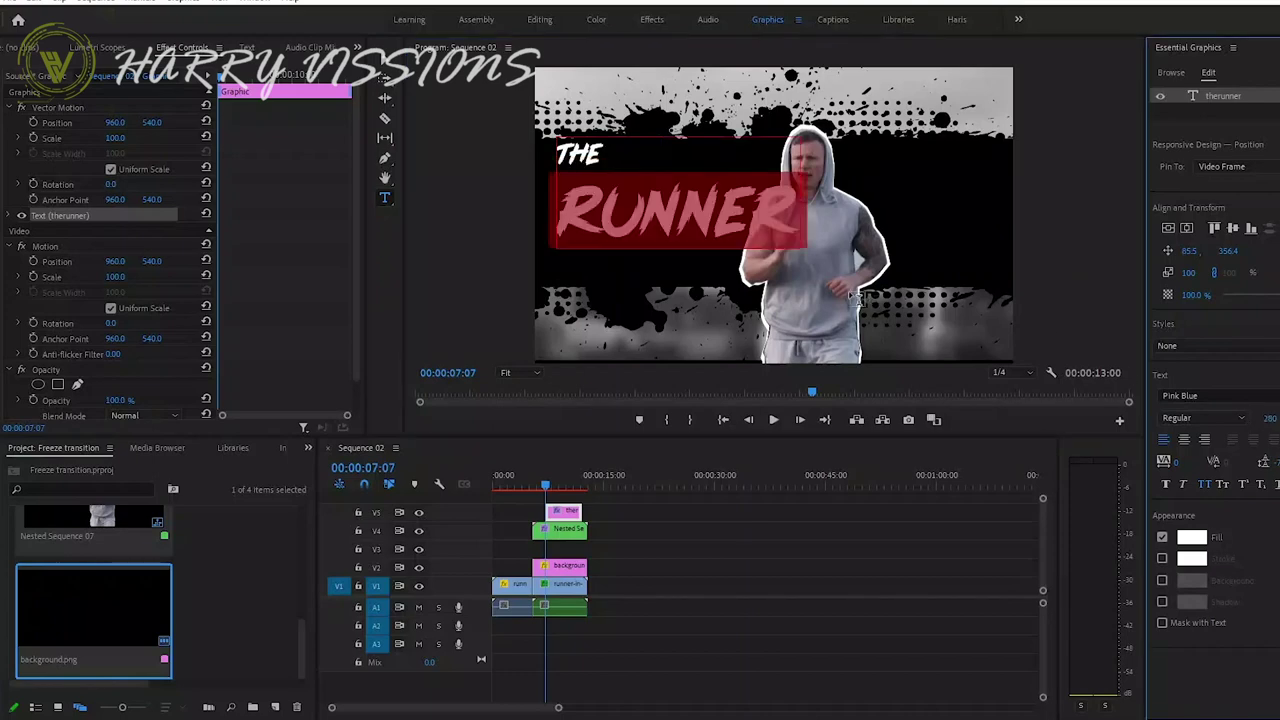
left_click(382, 67)
left_click(798, 245)
left_click_drag(777, 243, 715, 224)
Move the title clip to V3 beneath the runner and trim its start earlier.
left_click_drag(563, 511, 565, 547)
left_click_drag(548, 486, 532, 486)
left_click_drag(545, 547, 537, 547)
left_click(556, 567)
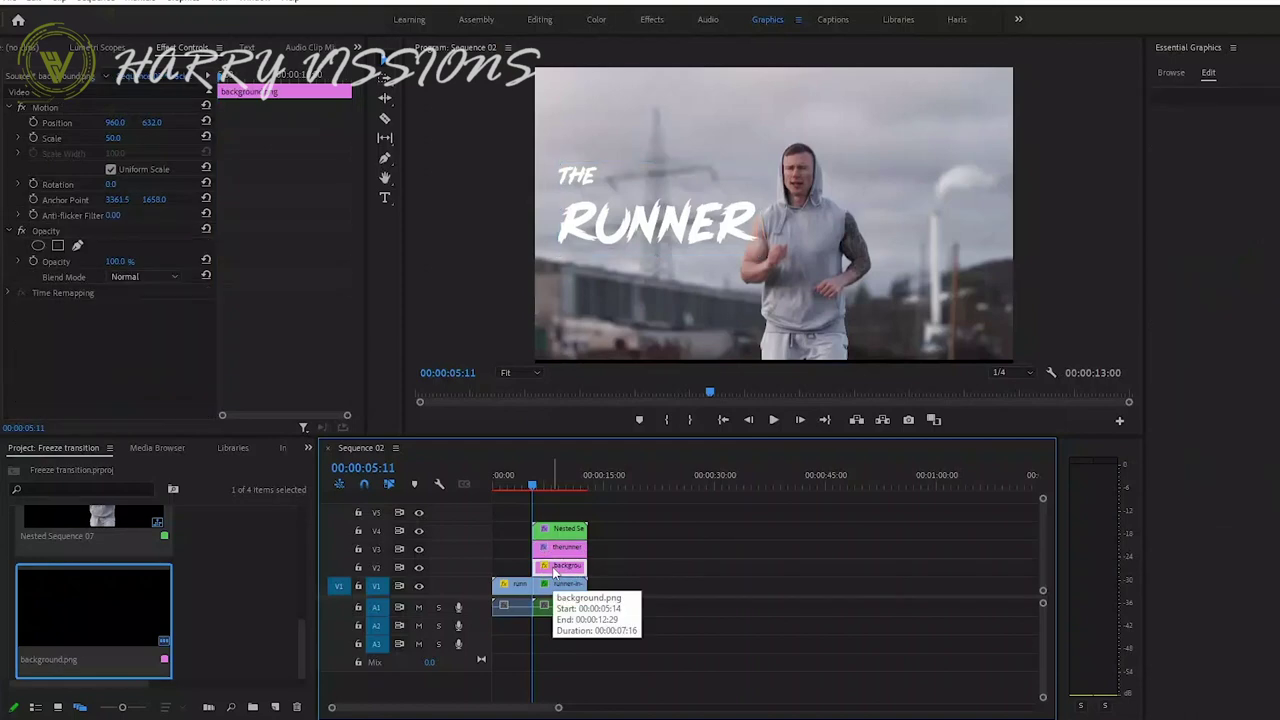
left_click(563, 487)
left_click_drag(565, 488, 539, 490)
Apply the Change to Color effect to background.png.
left_click(560, 547)
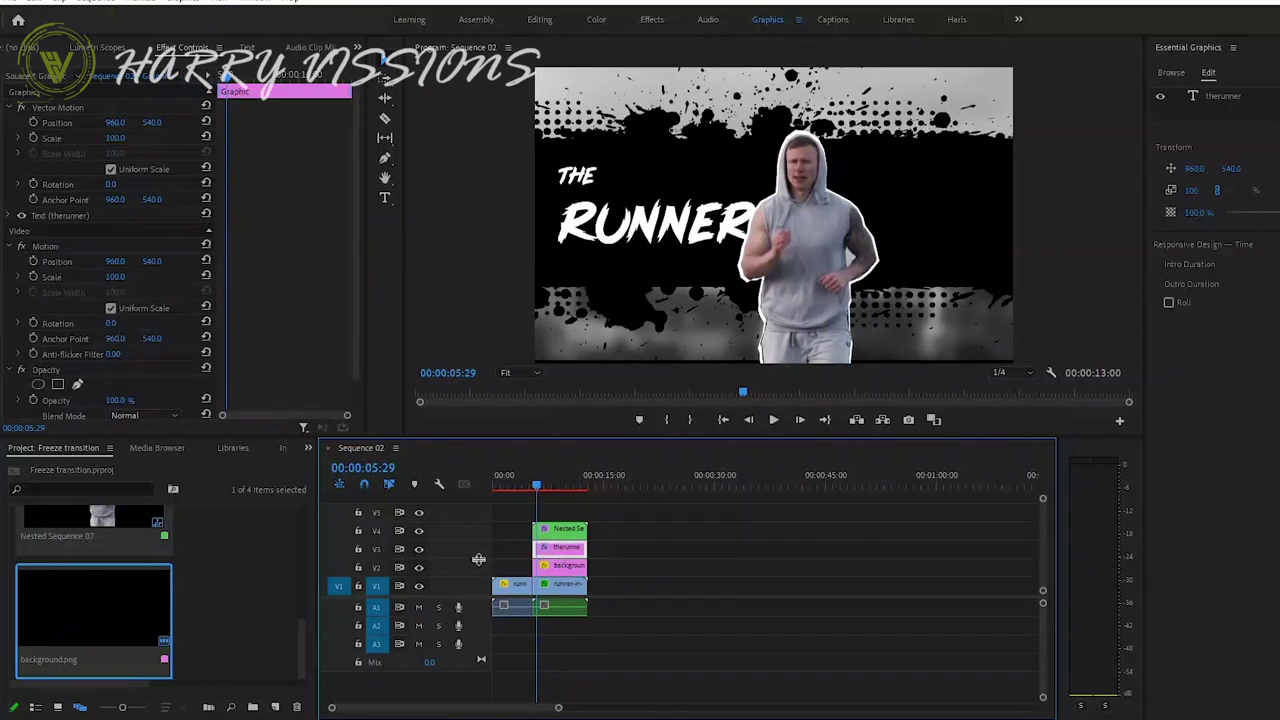
left_click(308, 447)
left_click(335, 503)
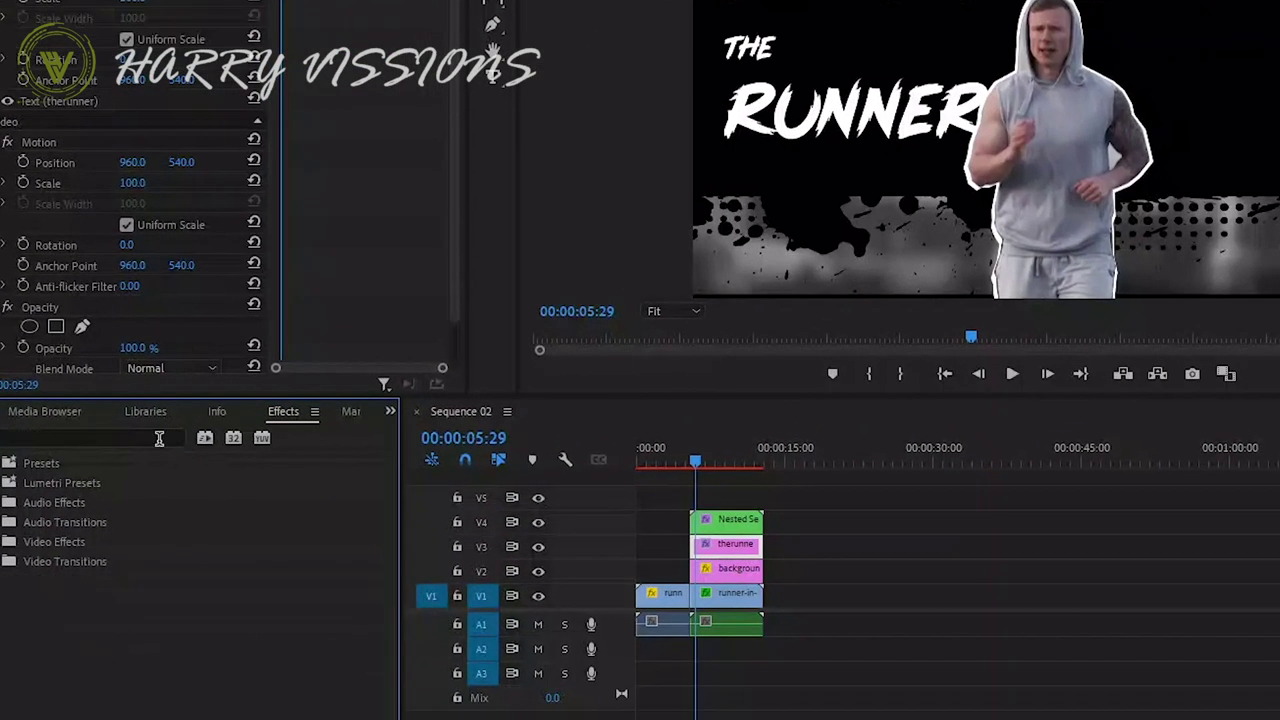
left_click(159, 438)
type("color to")
left_click_drag(112, 601, 720, 570)
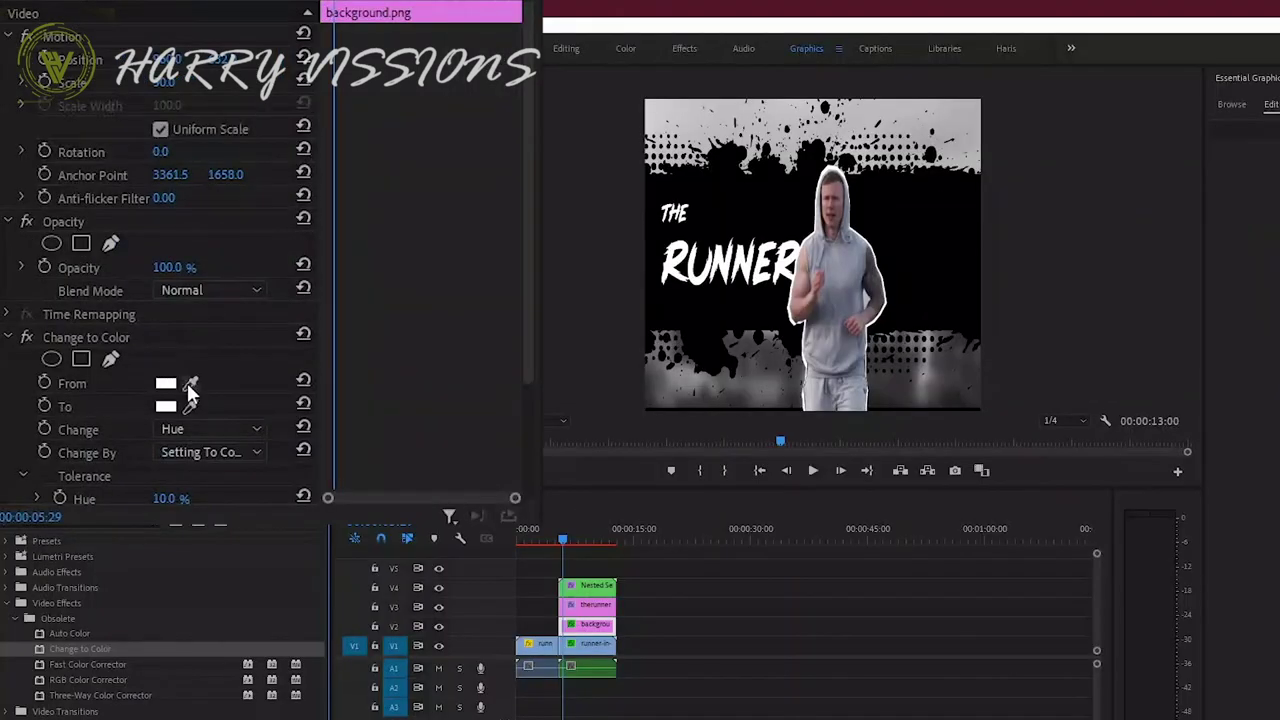
Set From to the sampled black, change Hue, Lightness & Saturation, and To teal 29C2C8.
left_click(191, 383)
left_click(719, 216)
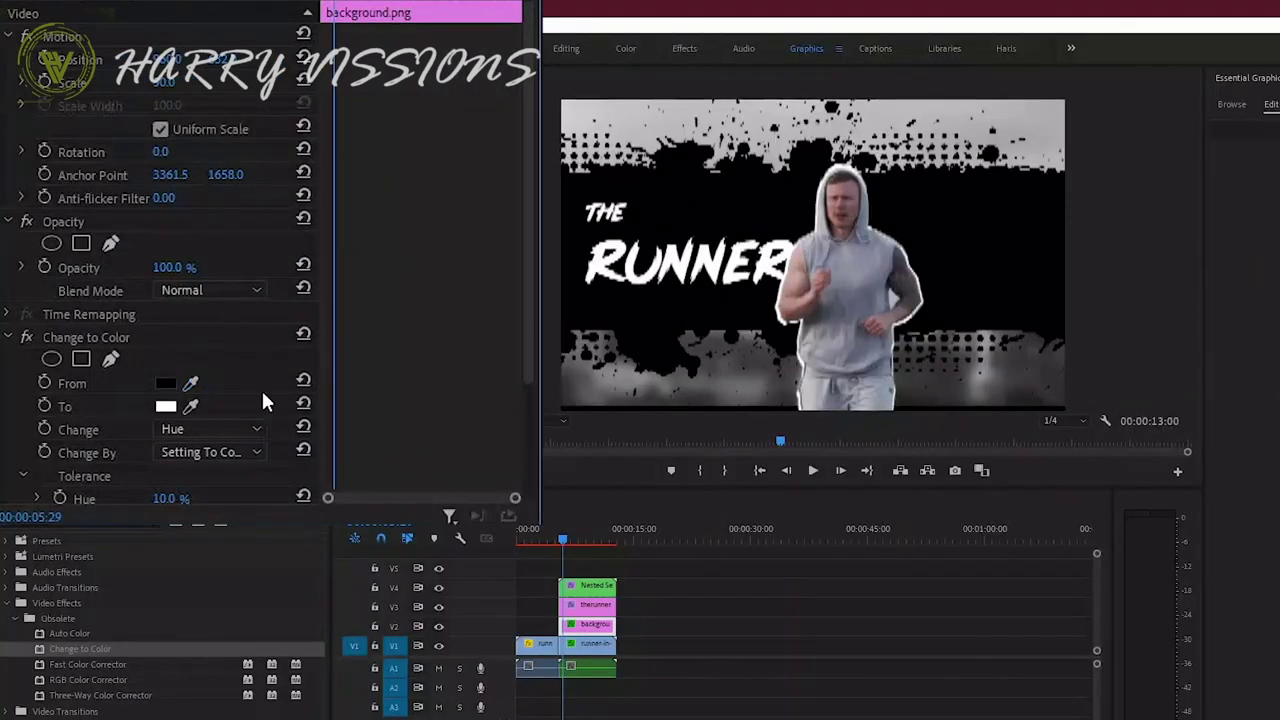
left_click(198, 429)
left_click(209, 506)
left_click(165, 406)
mouse_move(766, 397)
left_mouse_down()
mouse_move(768, 485)
mouse_move(703, 531)
mouse_move(689, 463)
mouse_move(708, 461)
left_mouse_up()
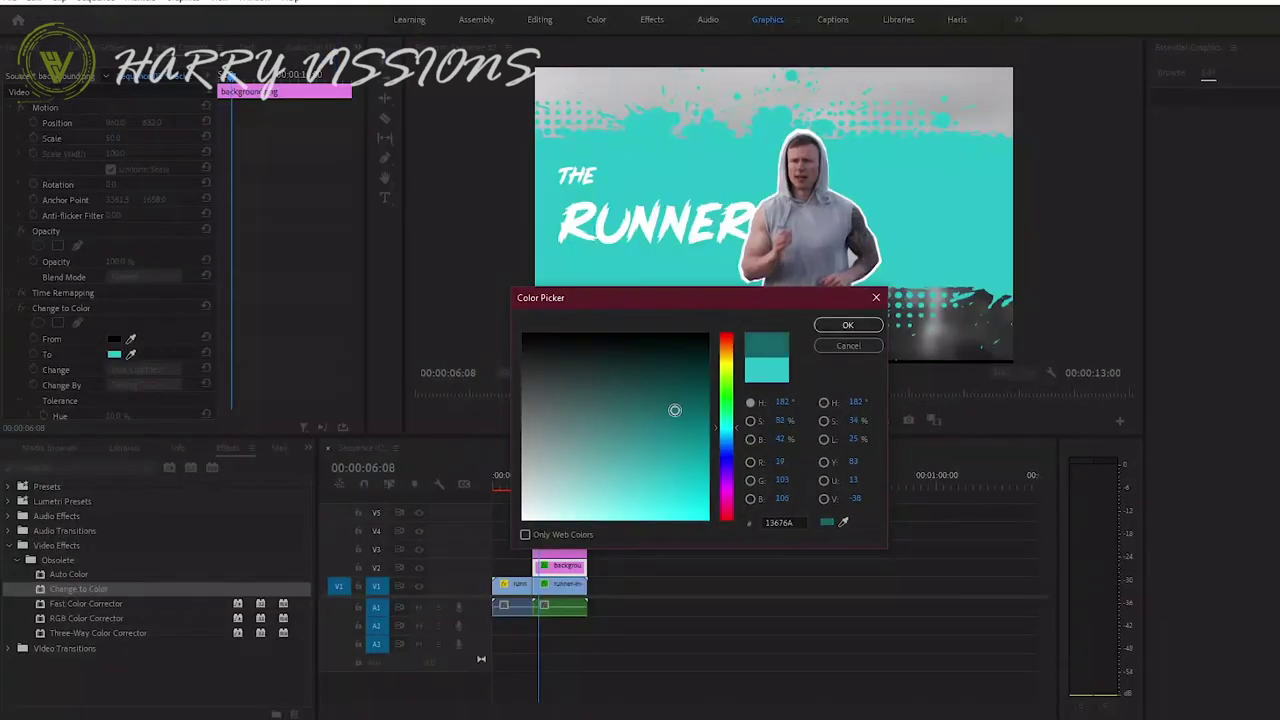
left_click(847, 325)
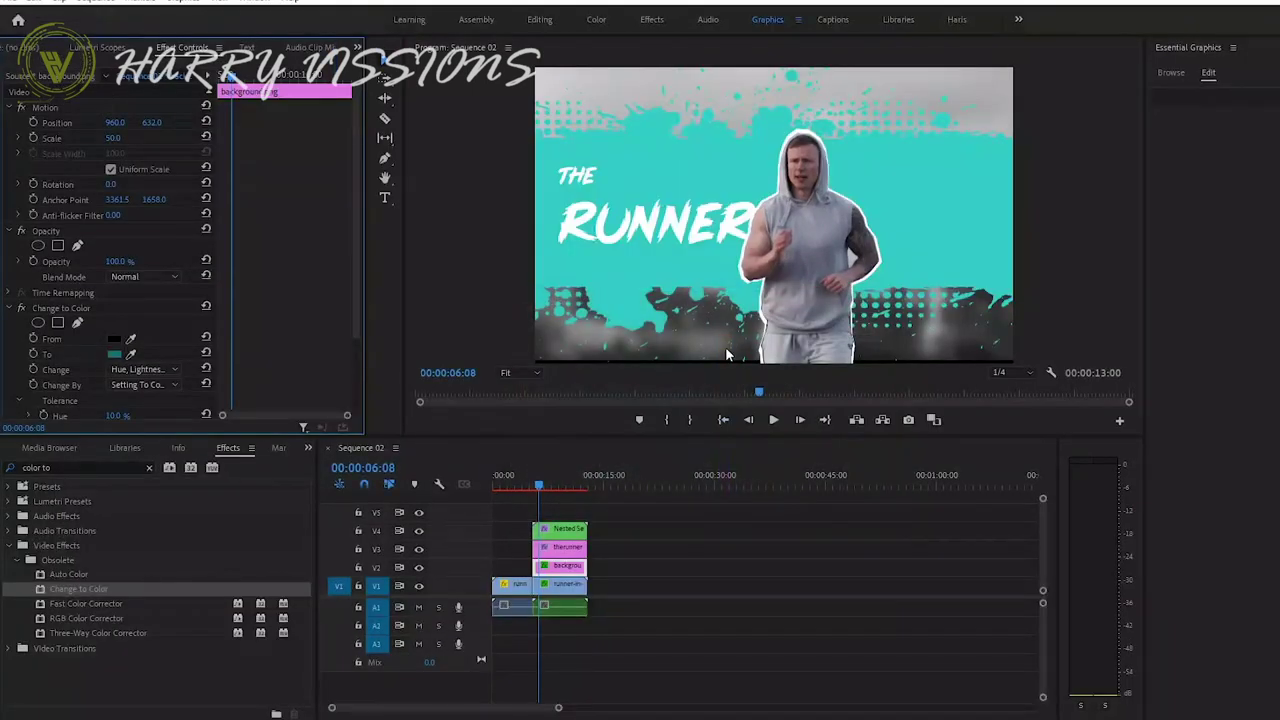
Add Scale keyframes to the teal background at the clip's start and end.
left_click_drag(232, 100, 240, 118)
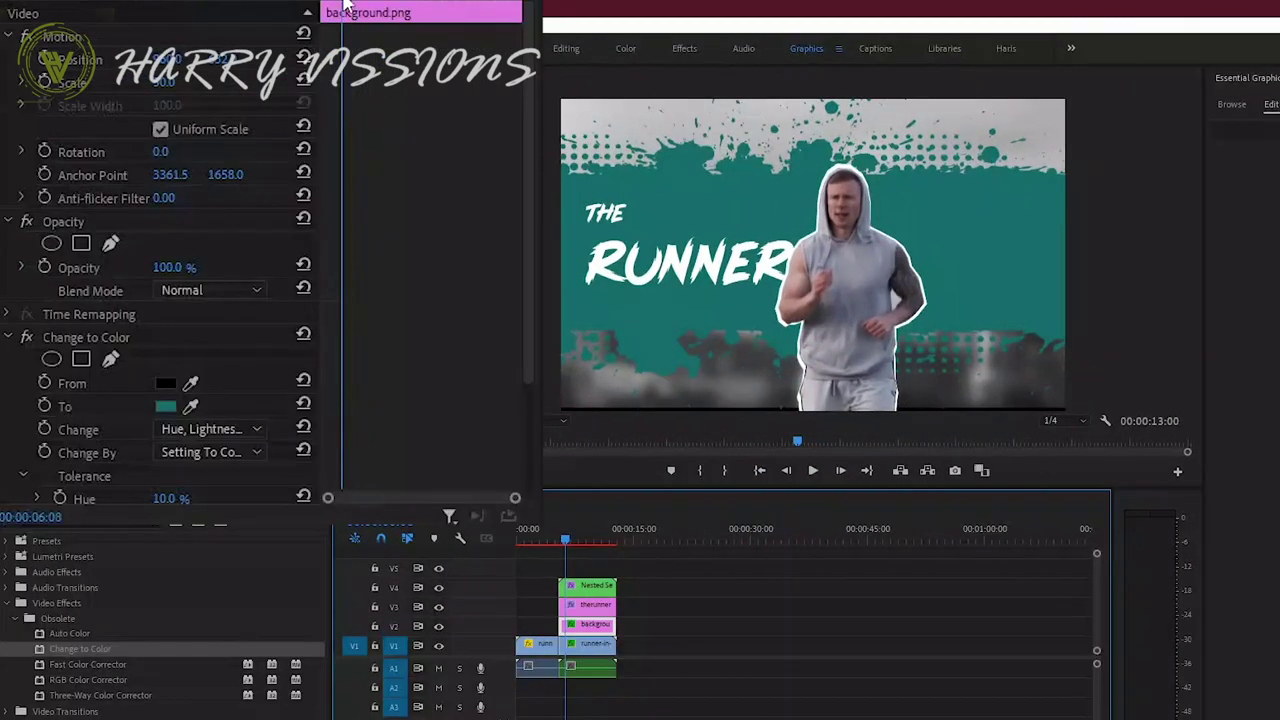
left_click_drag(345, 5, 326, 5)
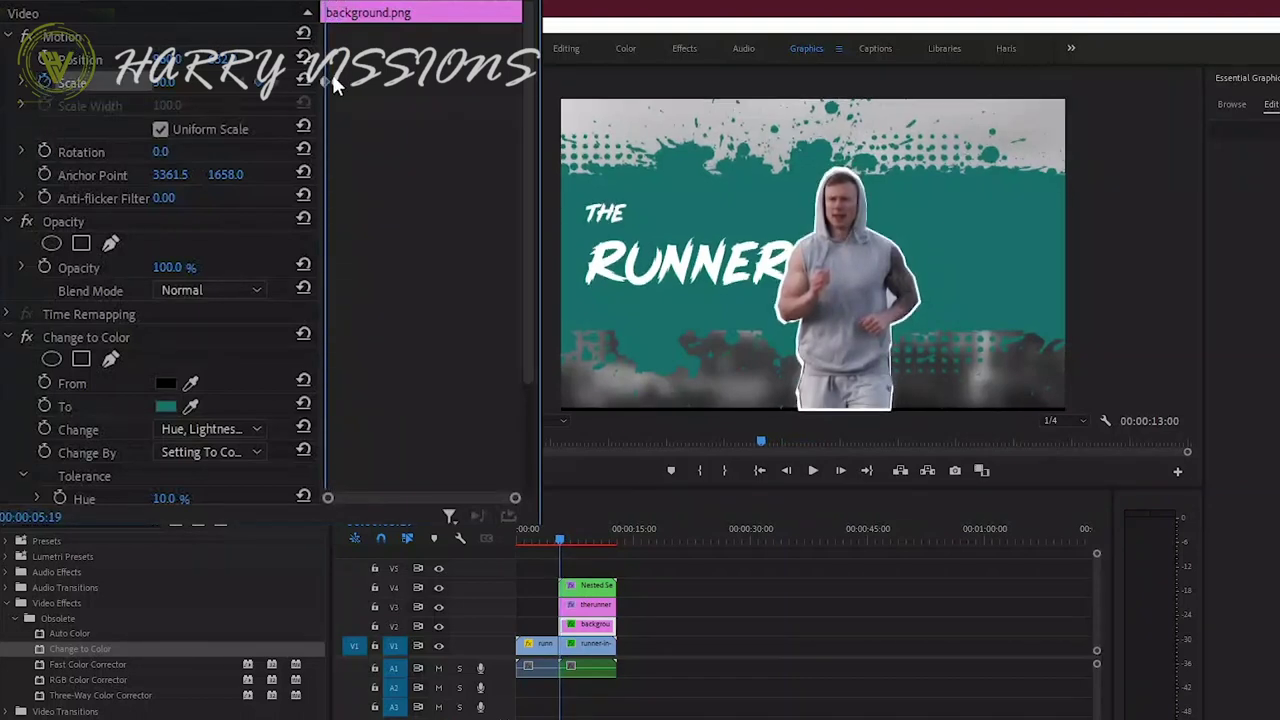
left_click_drag(330, 88, 522, 110)
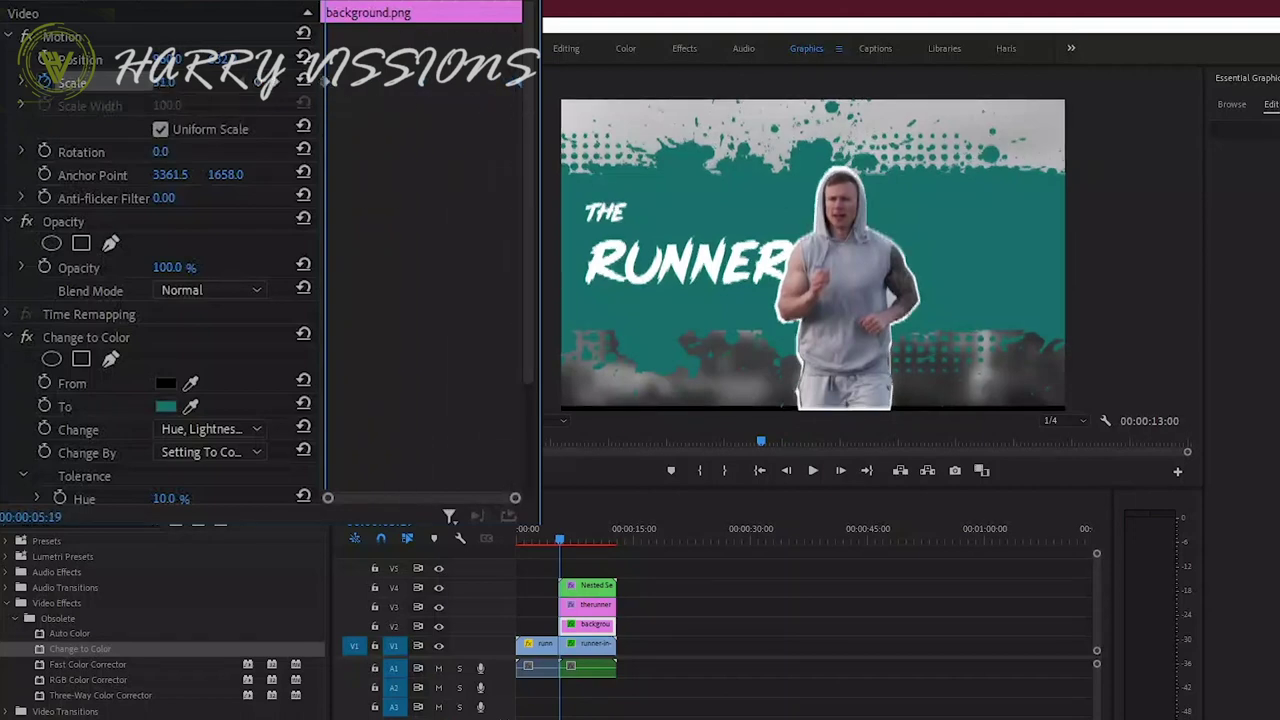
left_click_drag(183, 84, 170, 84)
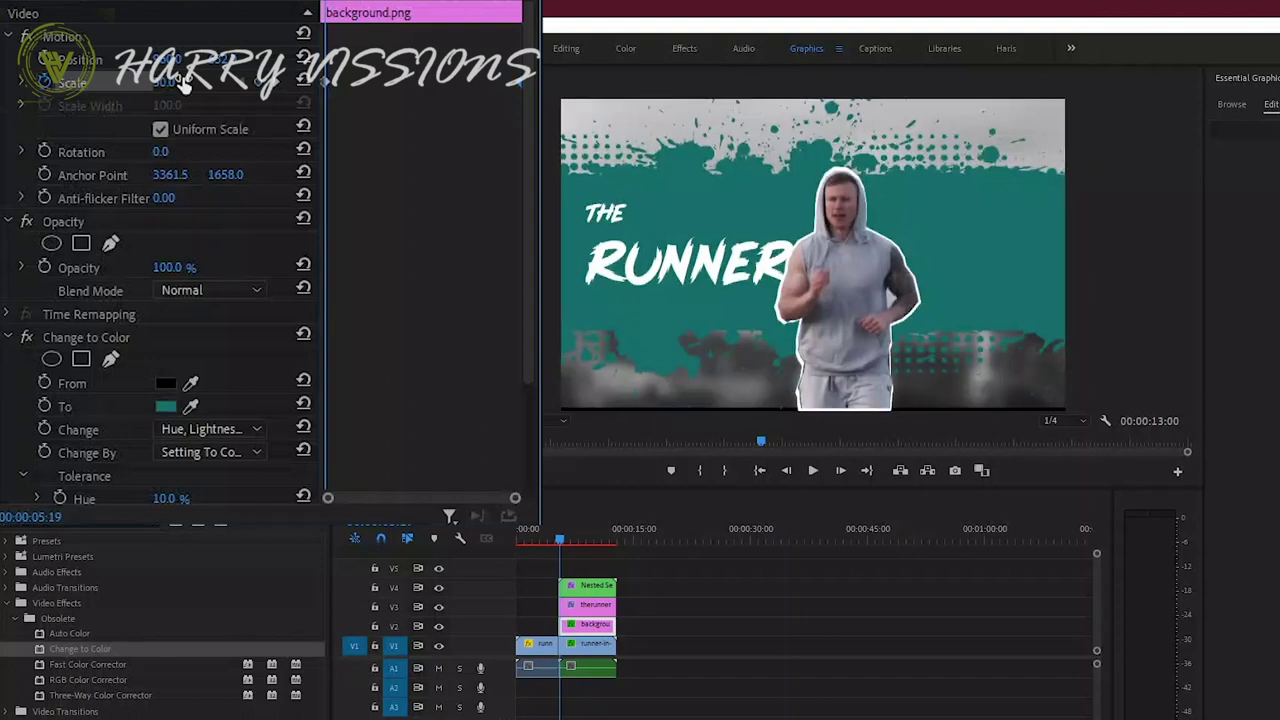
left_click_drag(183, 84, 170, 84)
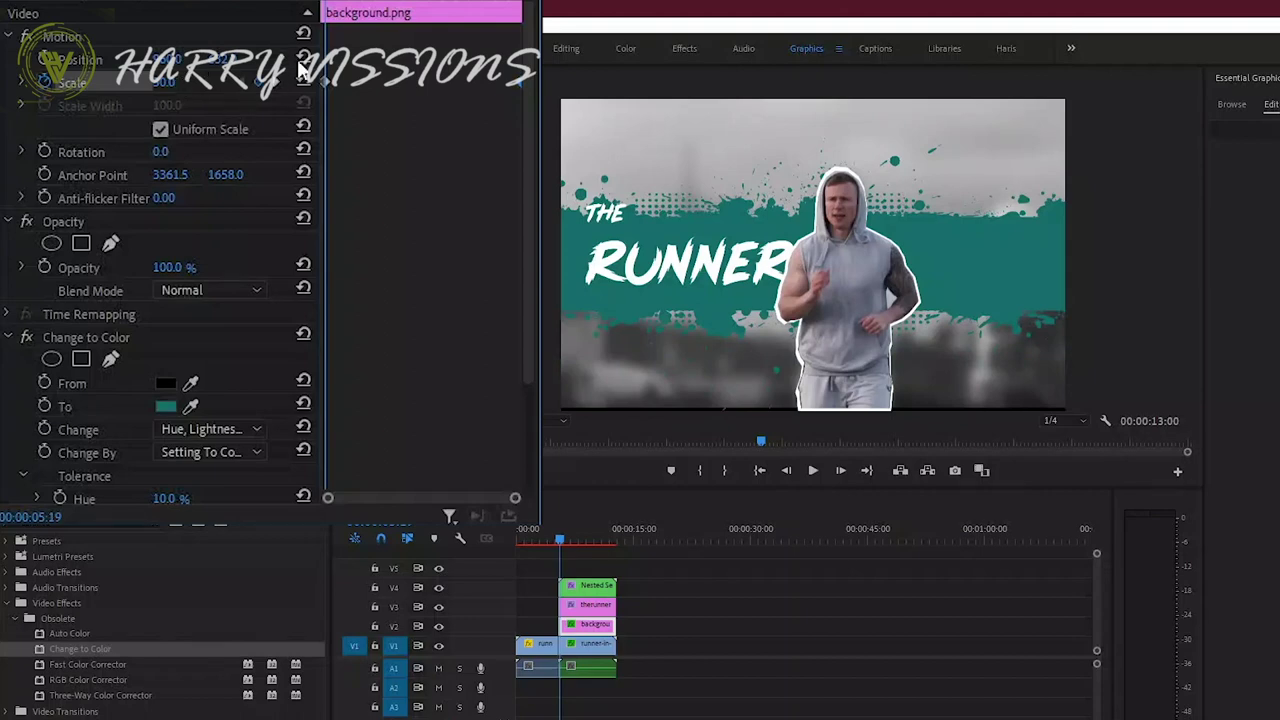
Keyframe the background's Rotation from 0° at the start to 5° at the clip end.
left_click(45, 150)
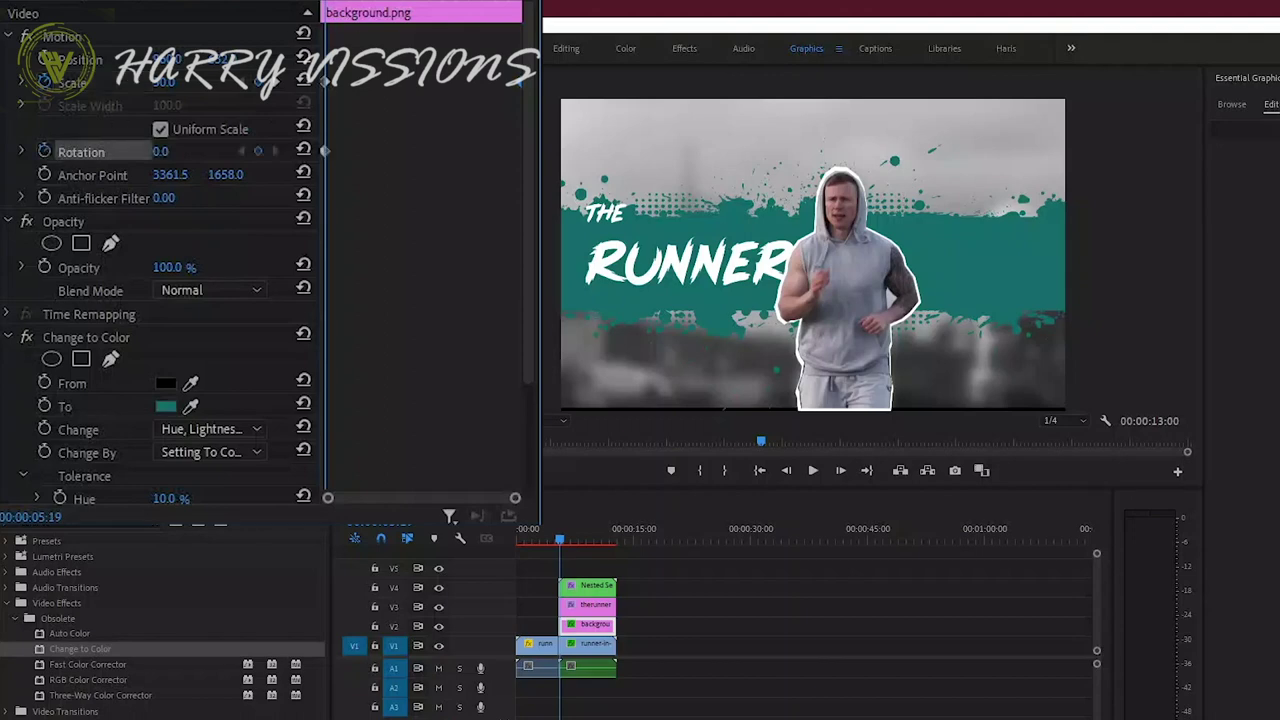
left_click(520, 4)
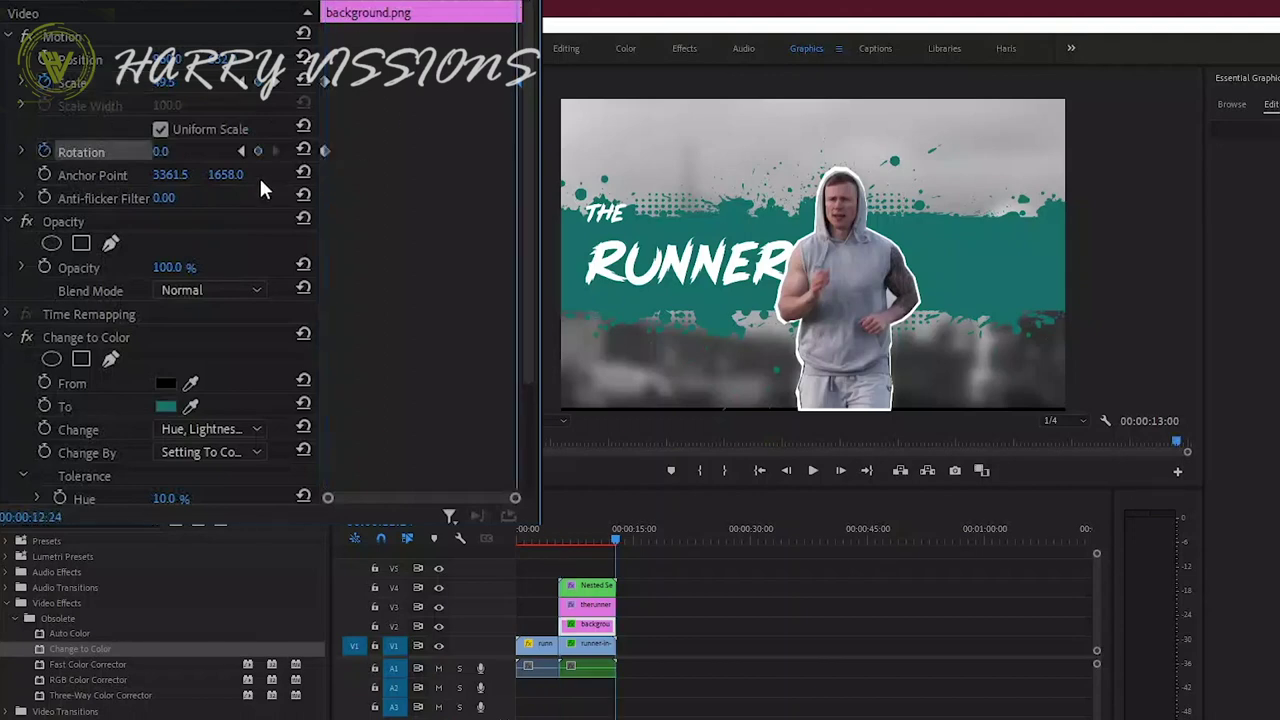
left_click(170, 150)
type("5")
key("Return")
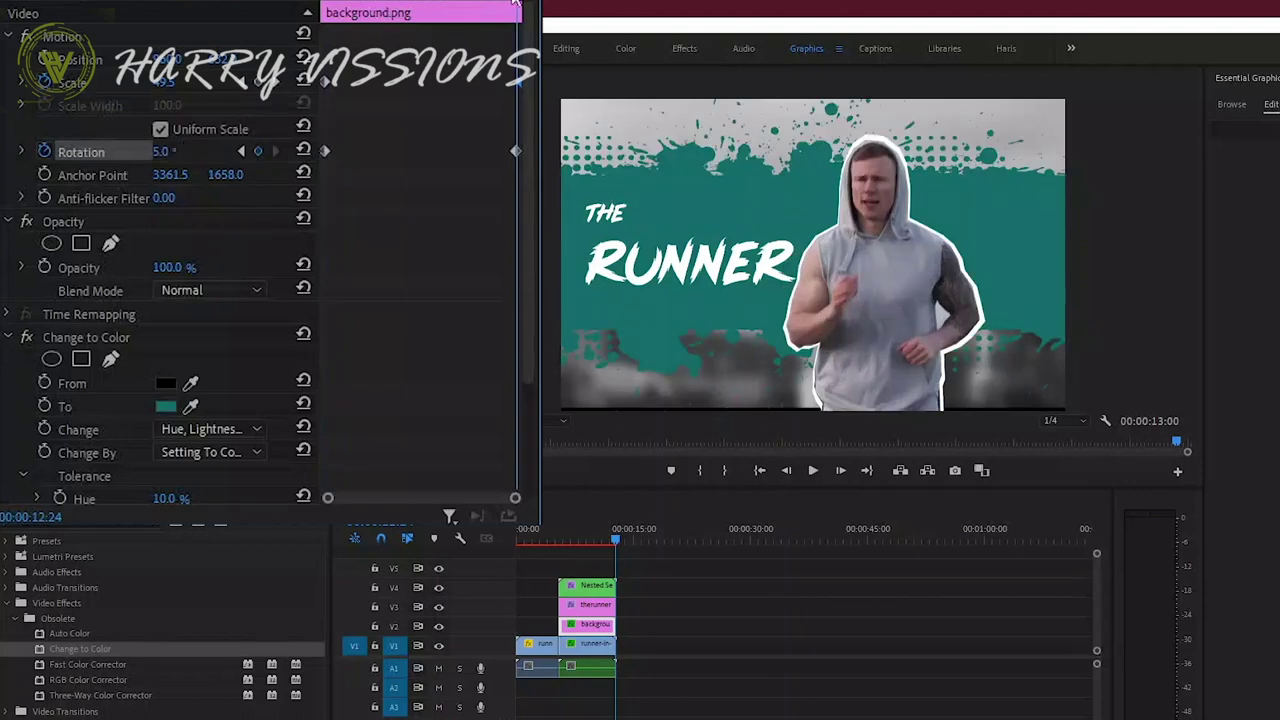
left_click_drag(520, 4, 328, 8)
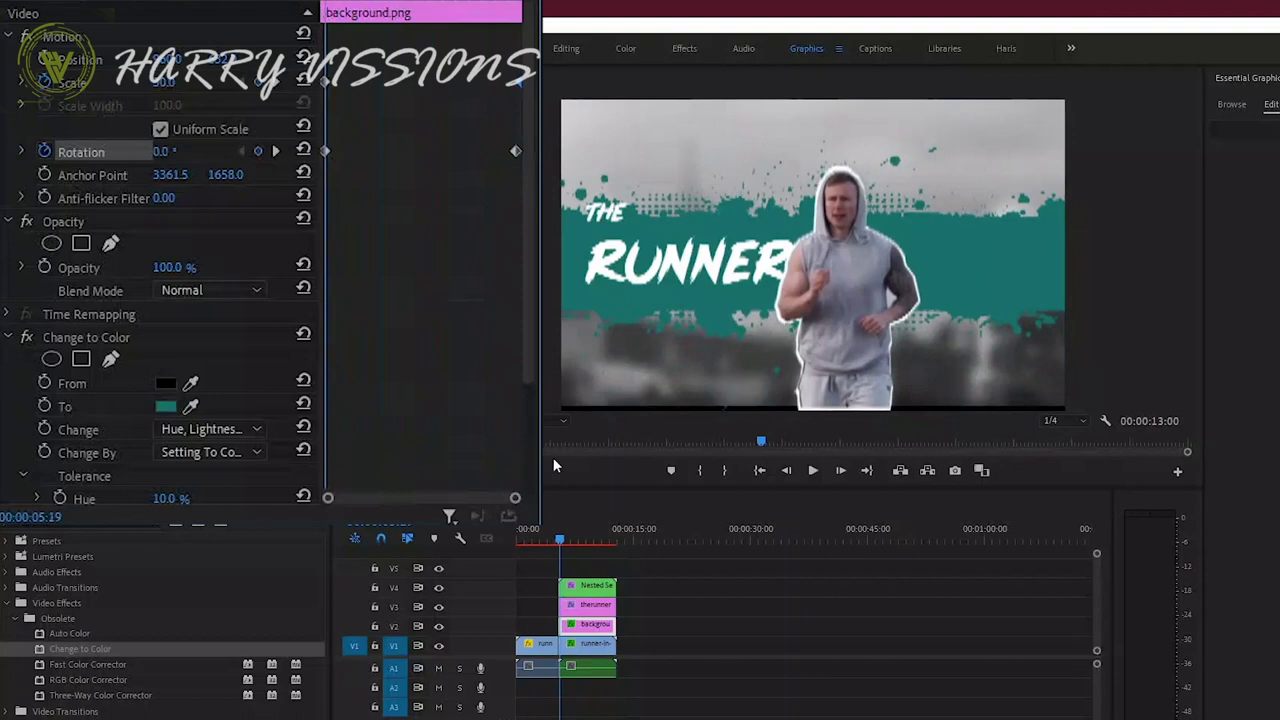
left_click(590, 605)
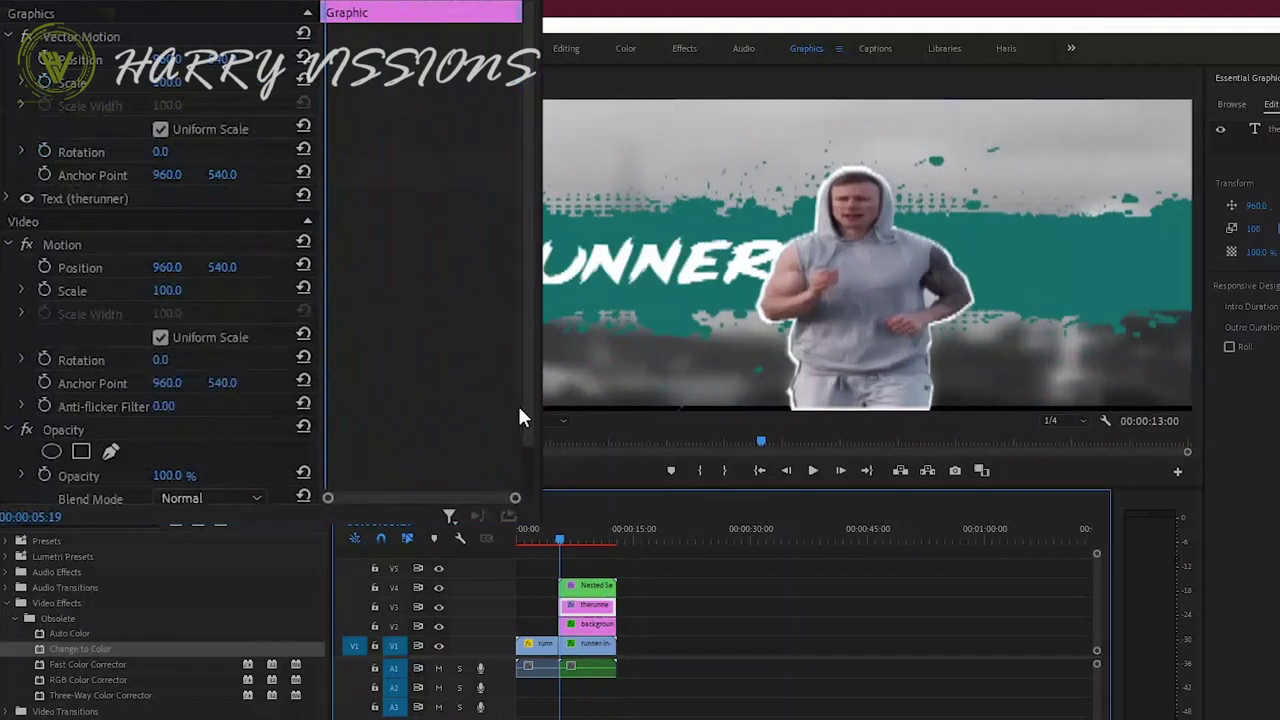
Keyframe the title to reach scale 110 and Position X 1007 by 00:00:12:23.
left_click(519, 4)
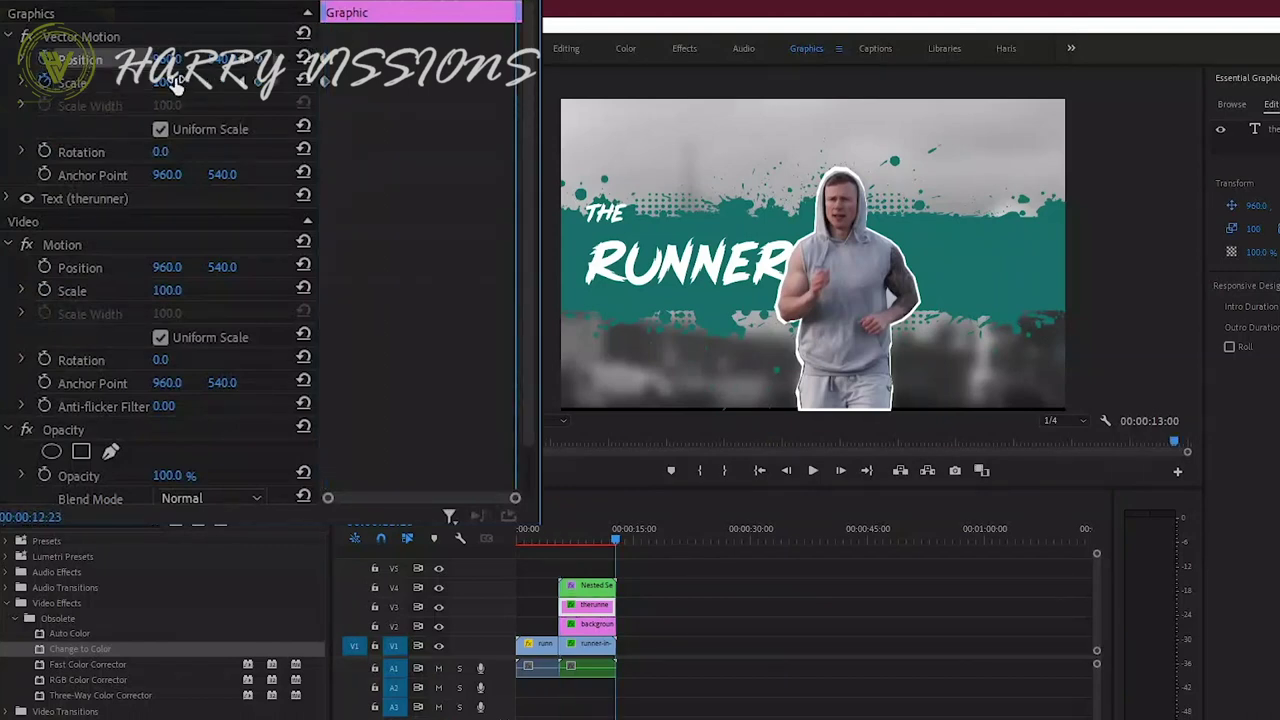
left_click_drag(167, 82, 180, 82)
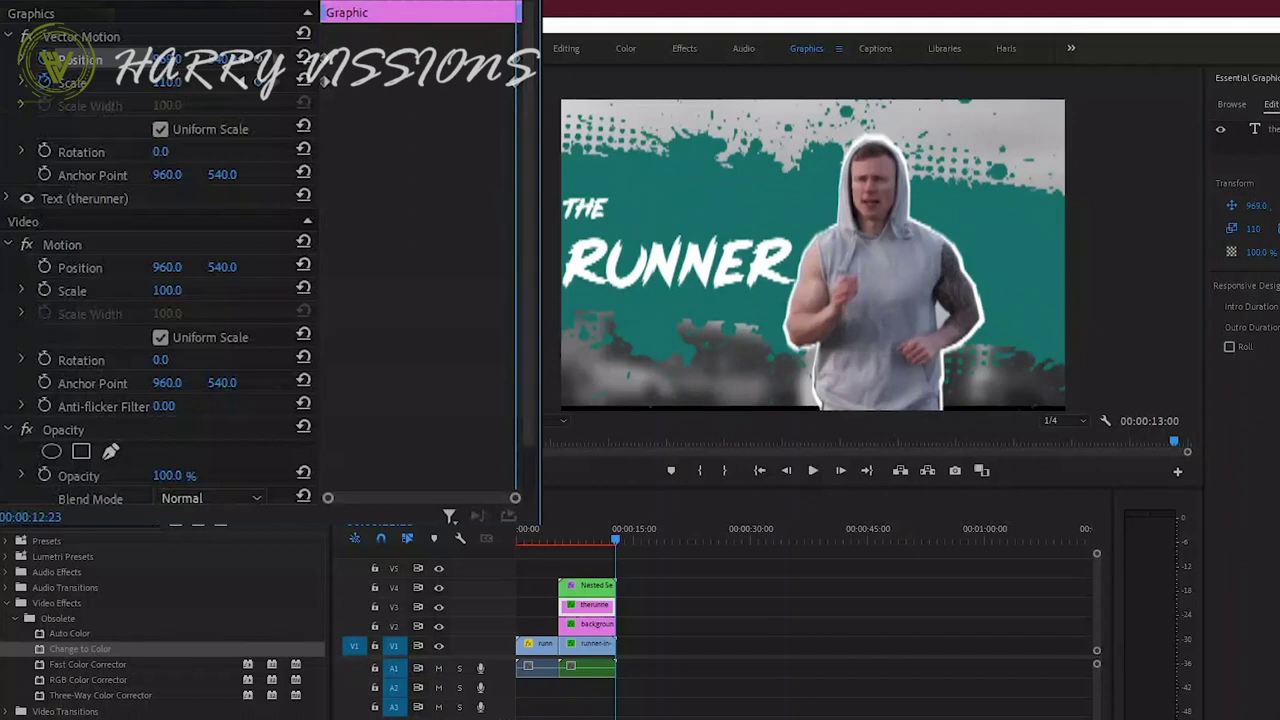
left_click_drag(163, 59, 191, 59)
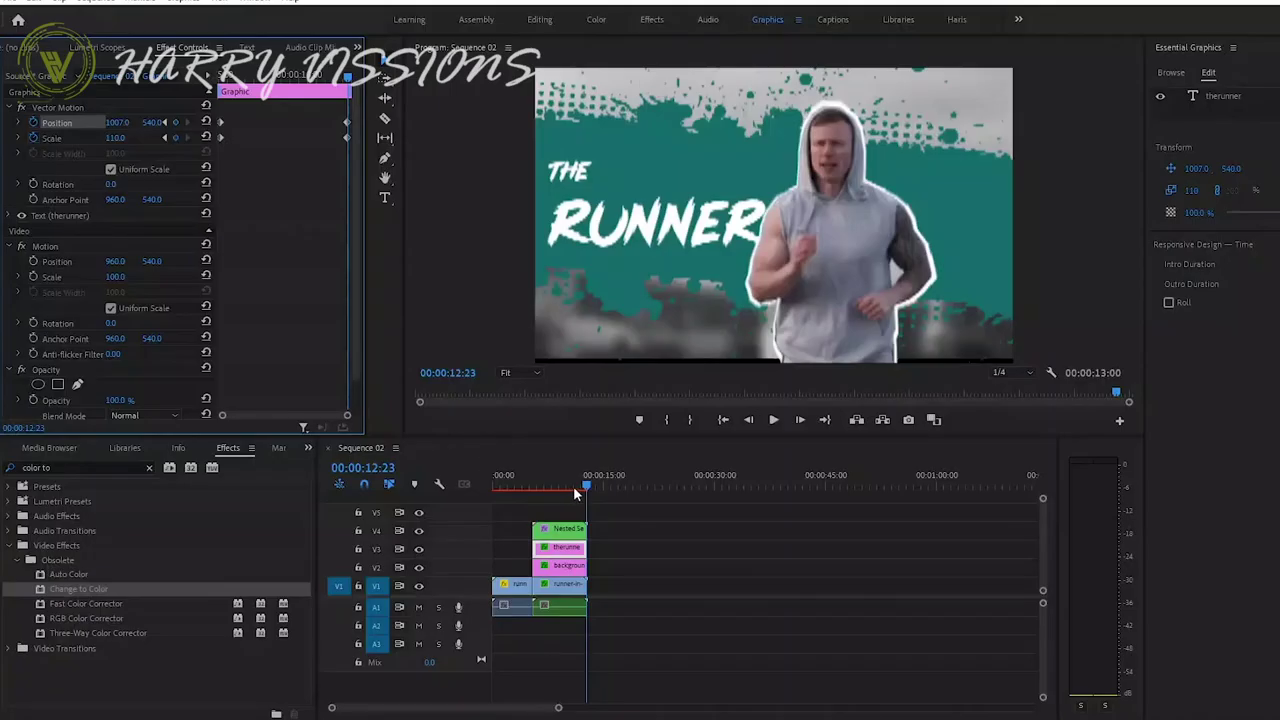
left_click_drag(590, 484, 572, 590)
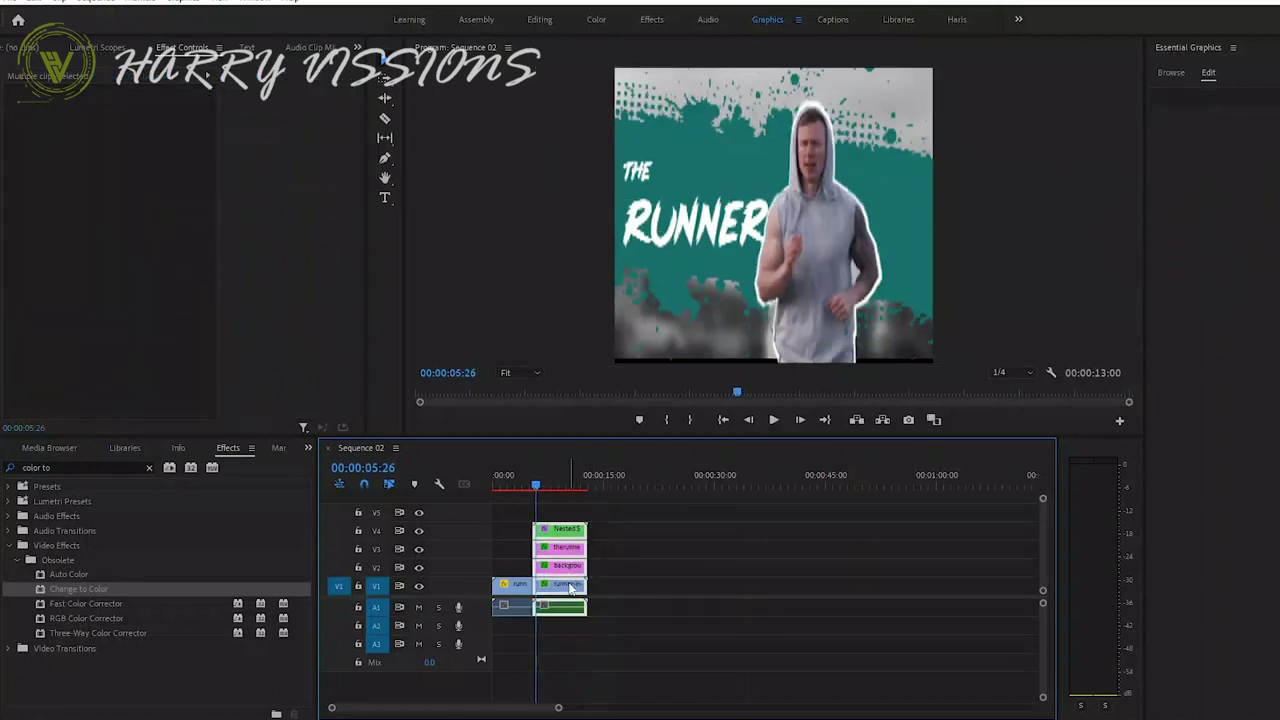
Nest the selected runner, background and title clips as 'Nested Sequence 08'.
right_click(570, 588)
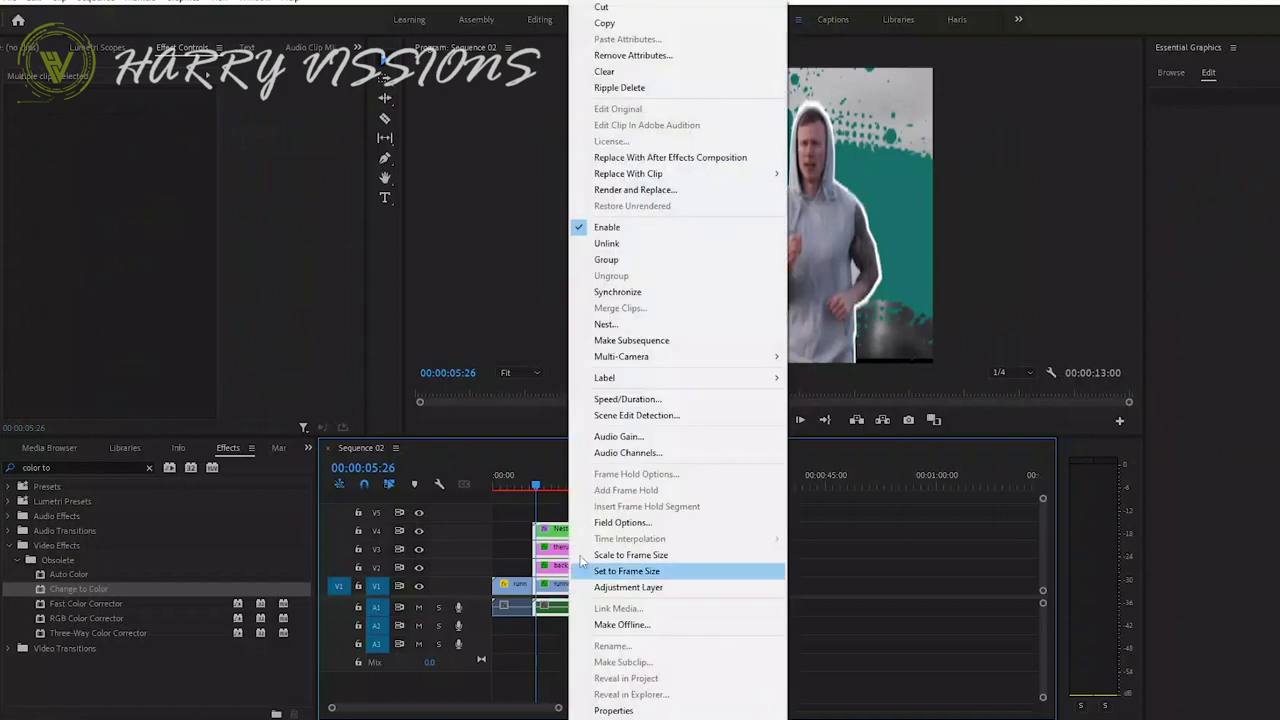
left_click(623, 326)
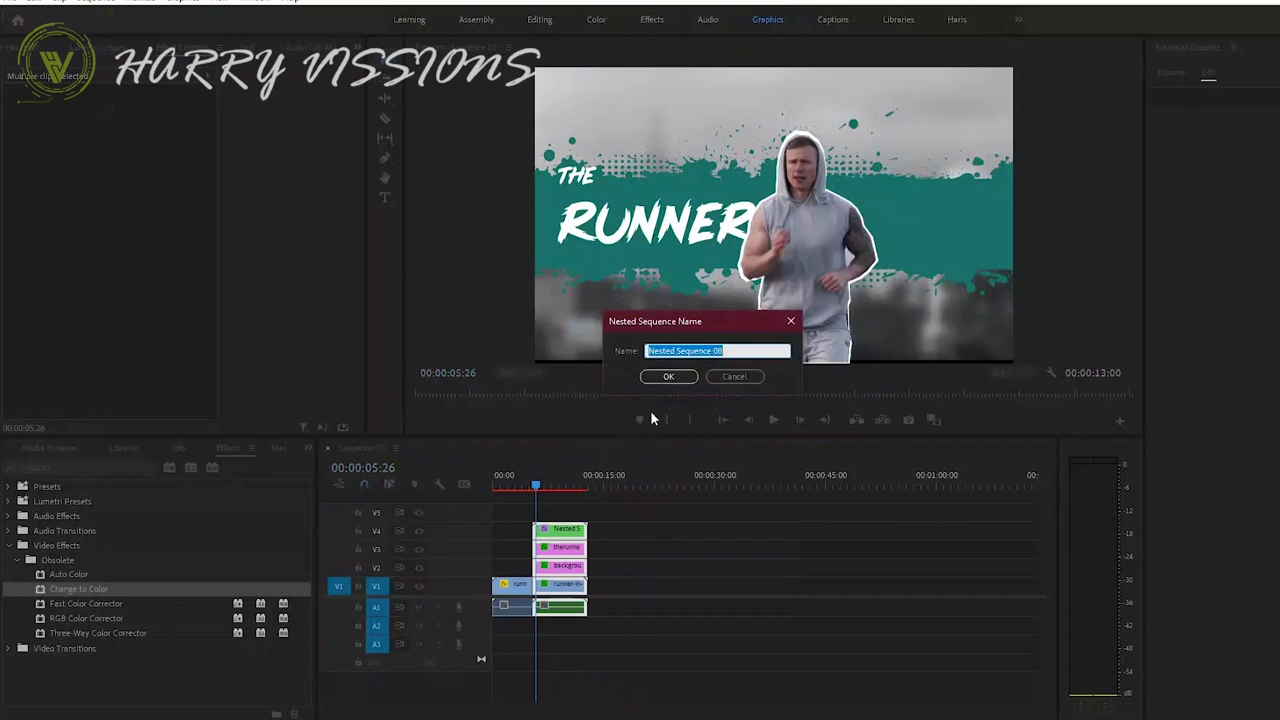
left_click(666, 377)
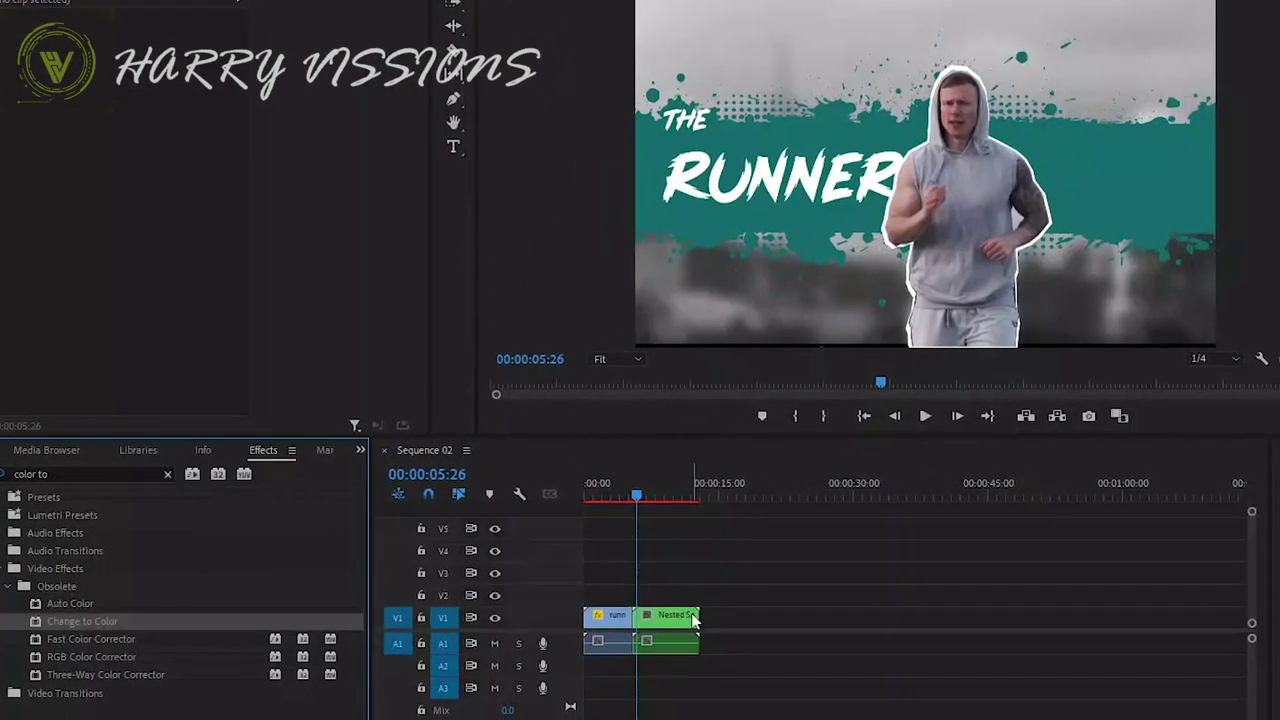
Find 'dip' in Effects and apply Dip to White to the cut into the nested clip.
left_click(562, 586)
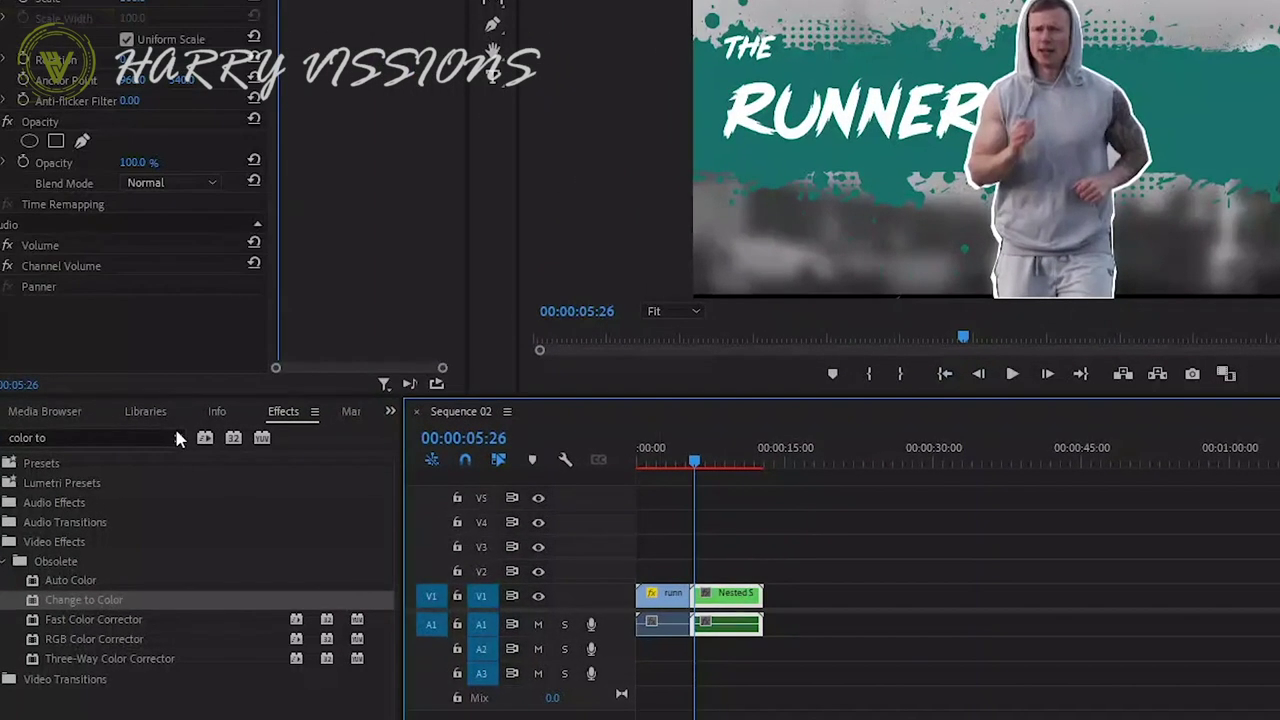
left_click(176, 440)
type("dip")
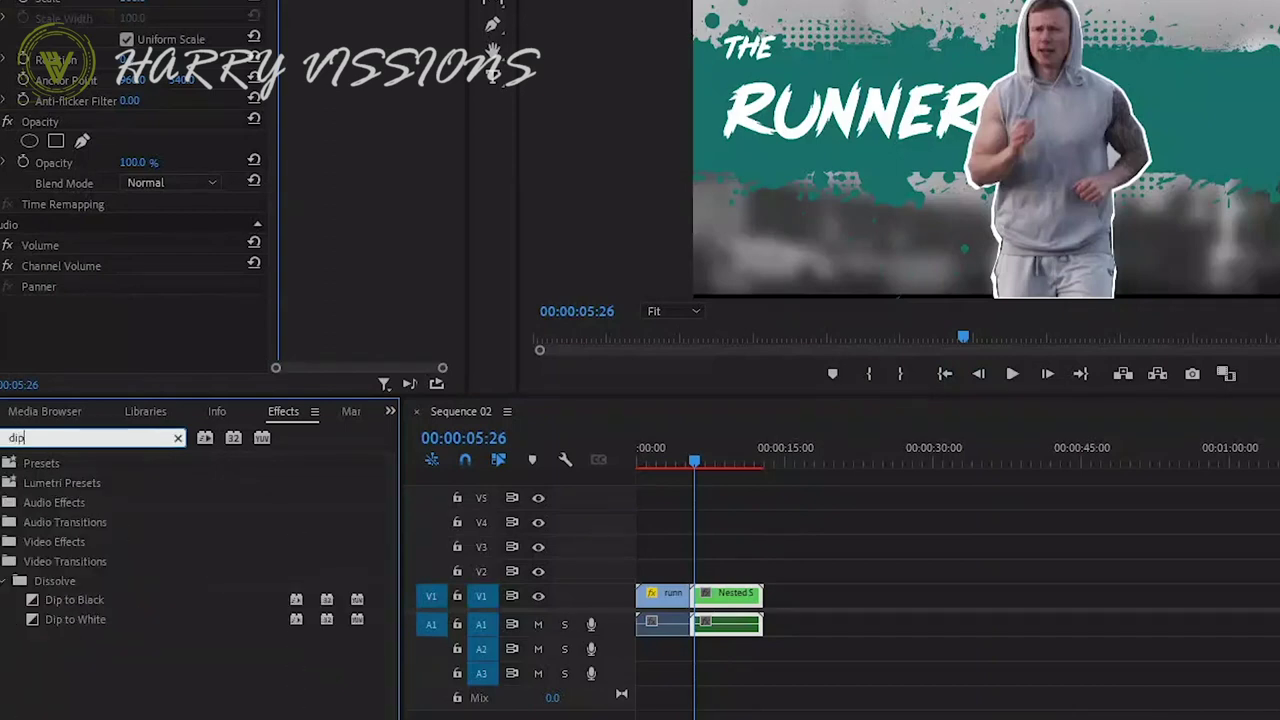
left_click(94, 620)
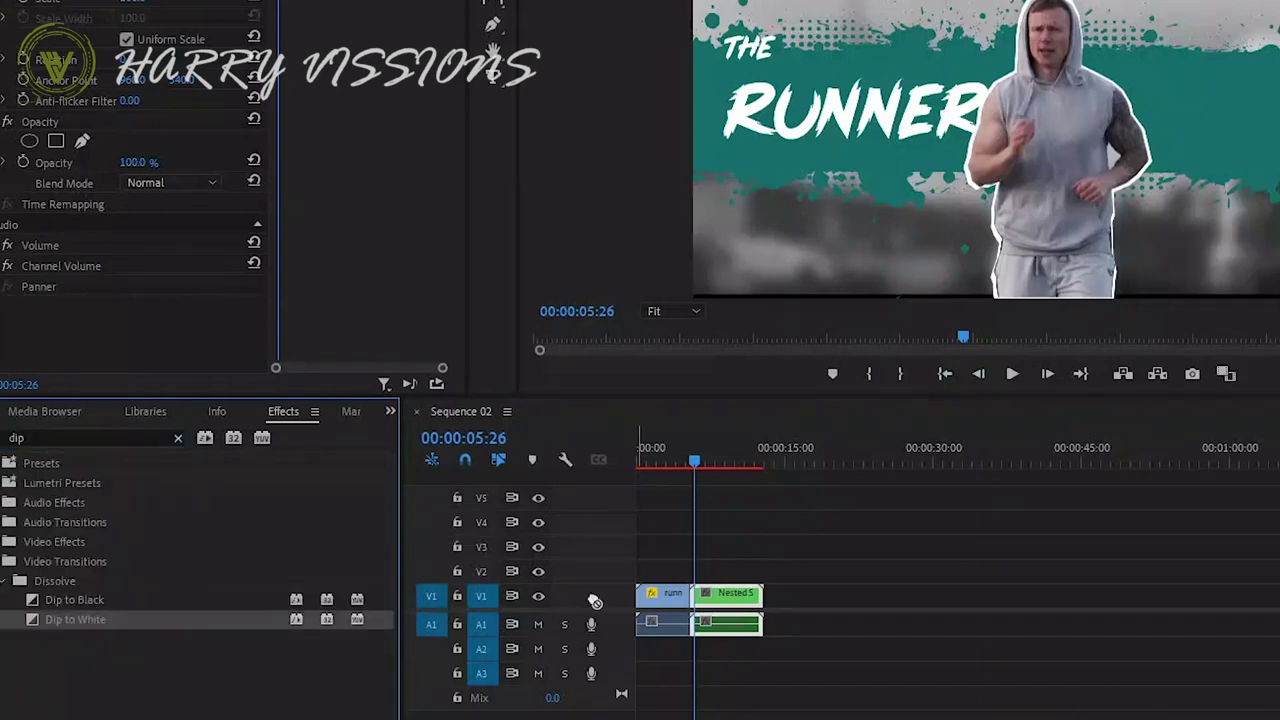
left_click_drag(690, 592, 703, 596)
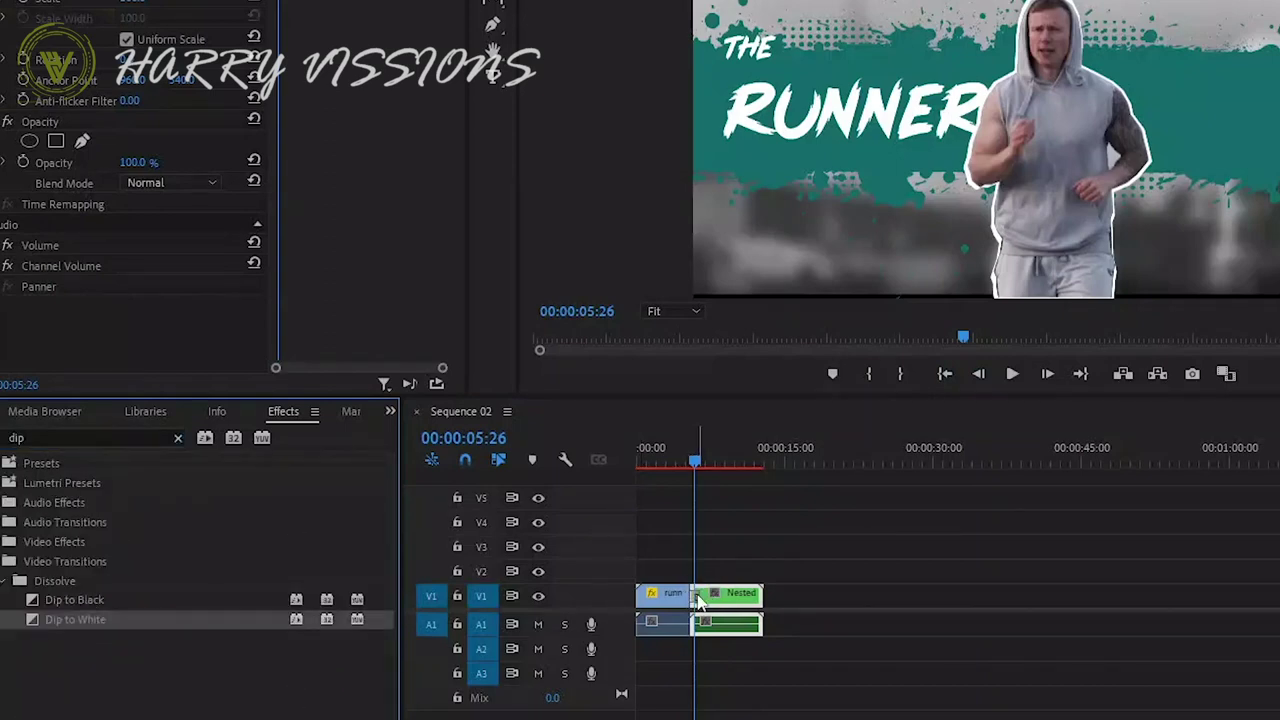
Set the transition's alignment to Center at Cut and render previews.
left_click(697, 596)
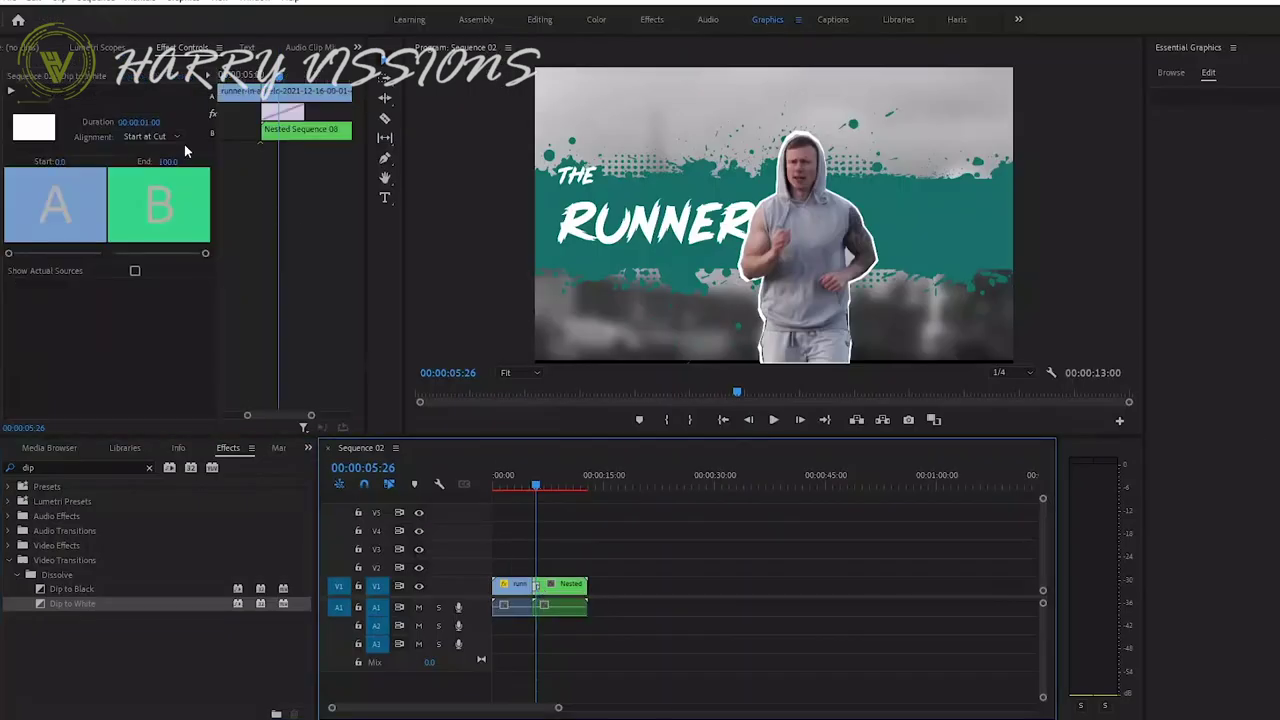
left_click(160, 137)
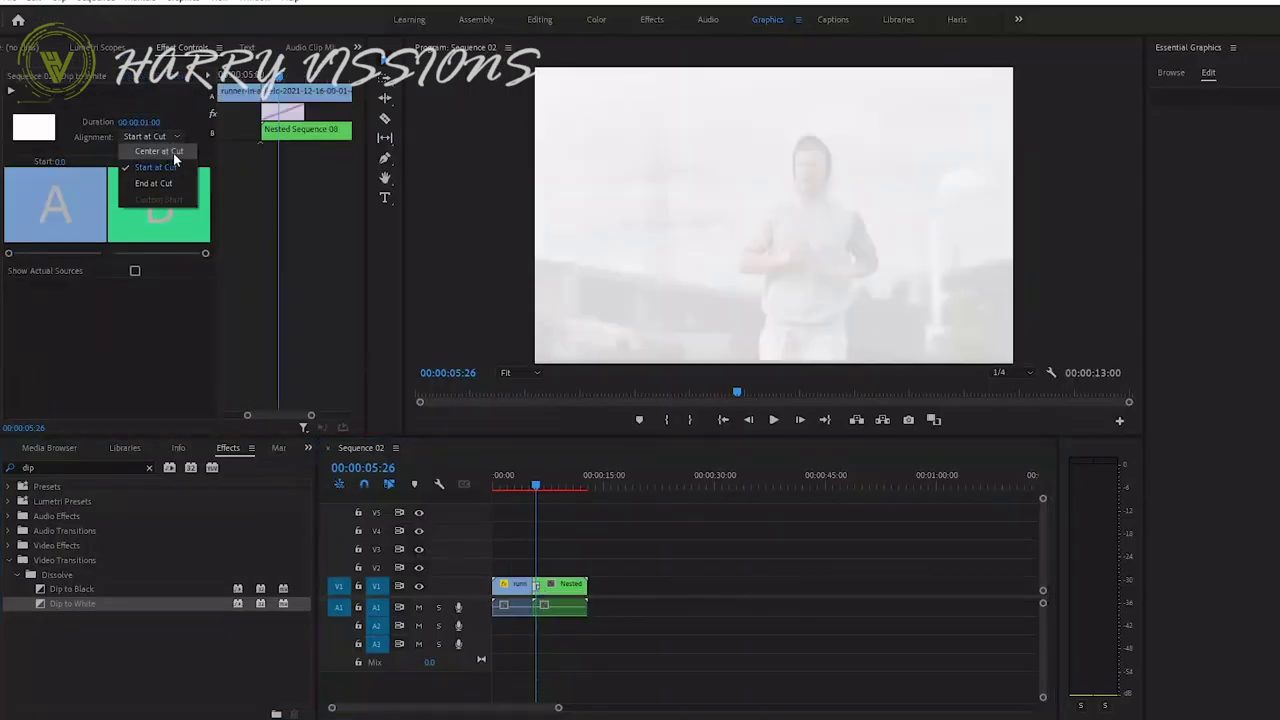
left_click(173, 153)
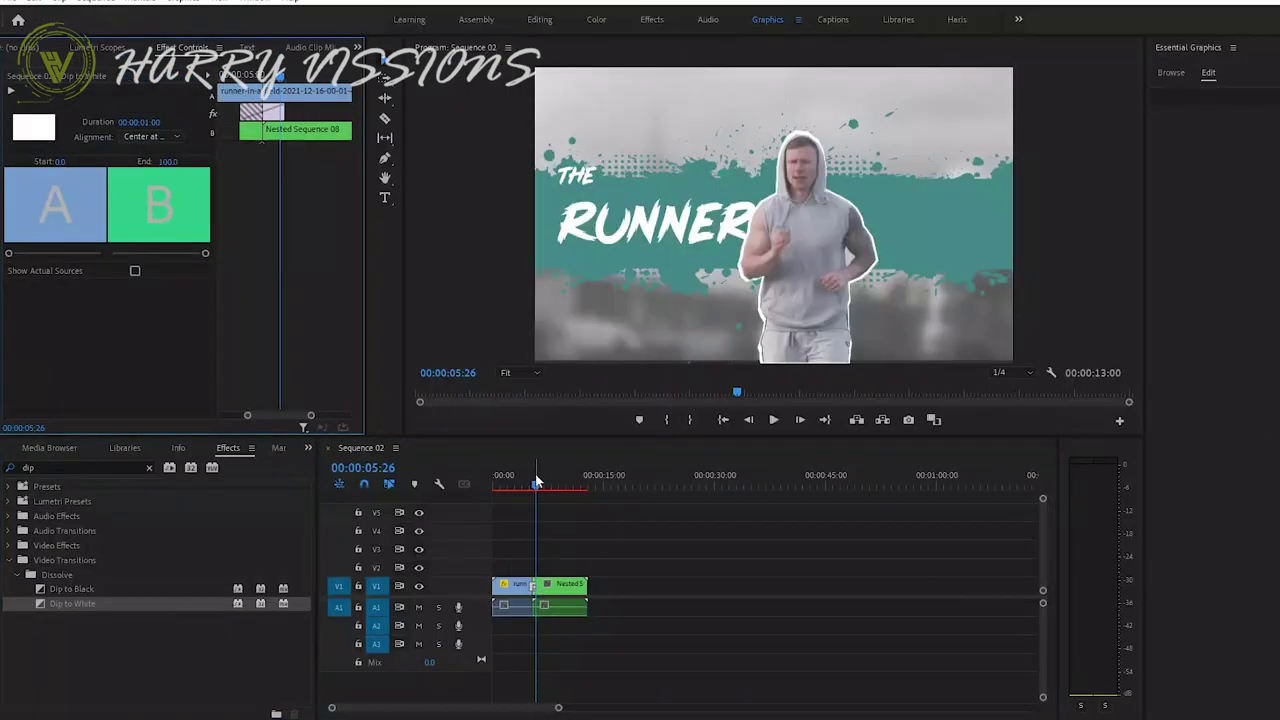
key("Return")
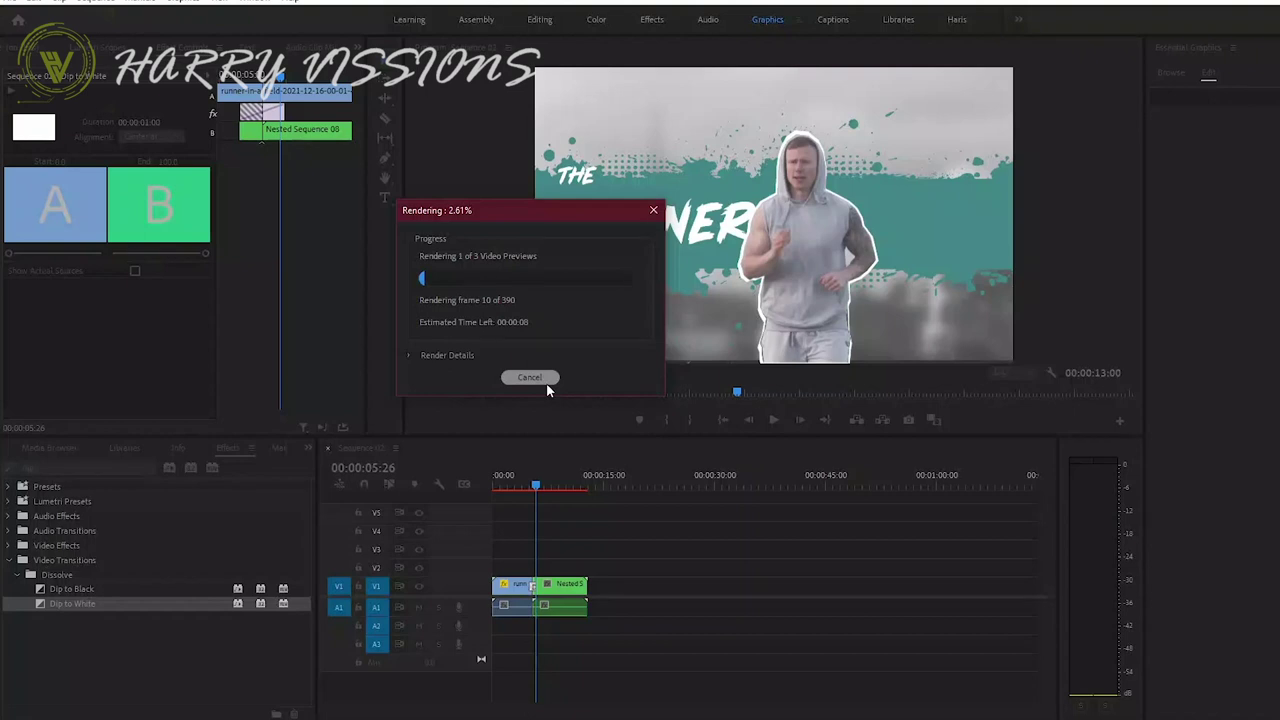